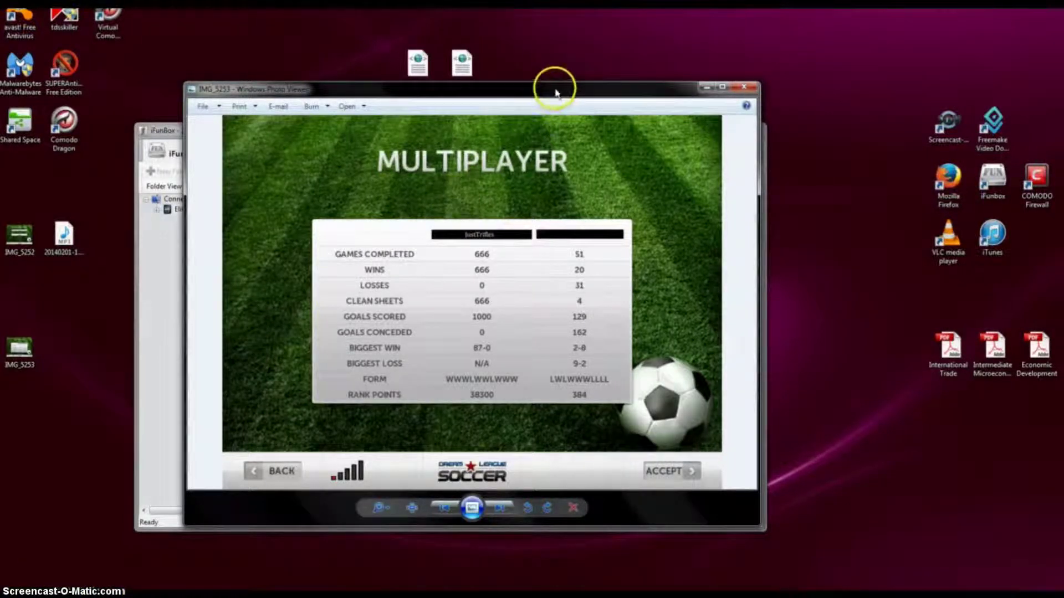
- Close the IMG_5253 multiplayer stats screenshot so iFunBox shows the iPad's folders
{"action": "left_click_drag", "start_coordinate": [555, 93], "coordinate": [540, 100]}
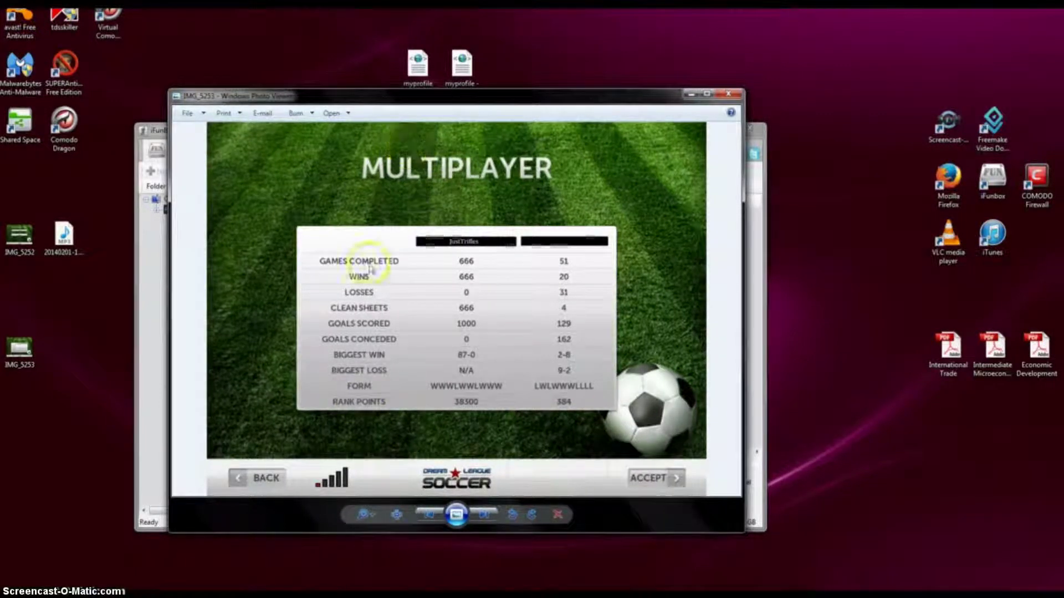
{"action": "left_click", "coordinate": [728, 94]}
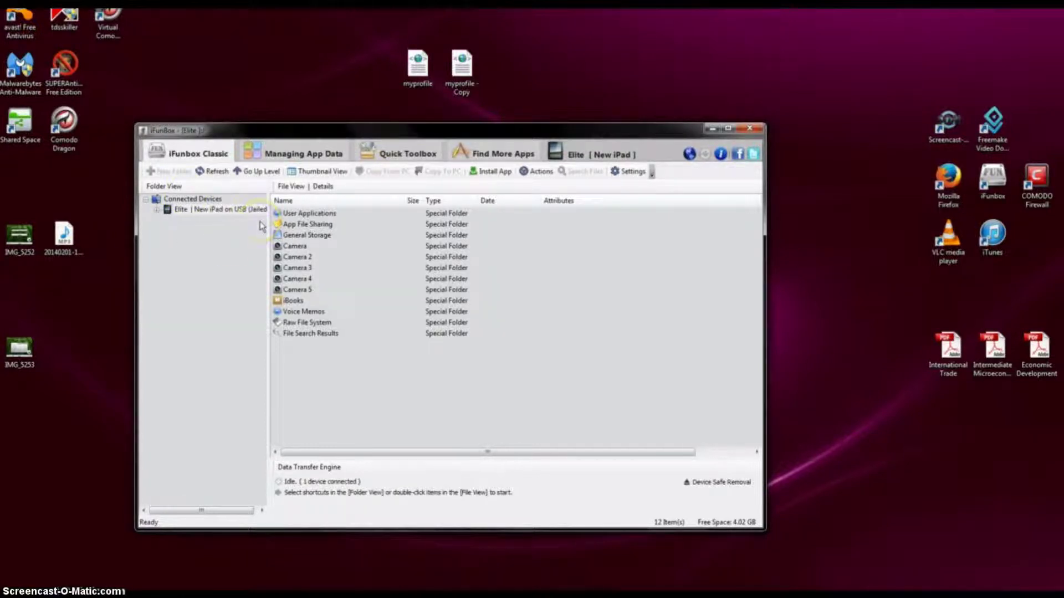
- Browse Elite iPad > User Applications > DreamLeague > Documents to list myprofile.xml and other data files
{"action": "left_click", "coordinate": [158, 211]}
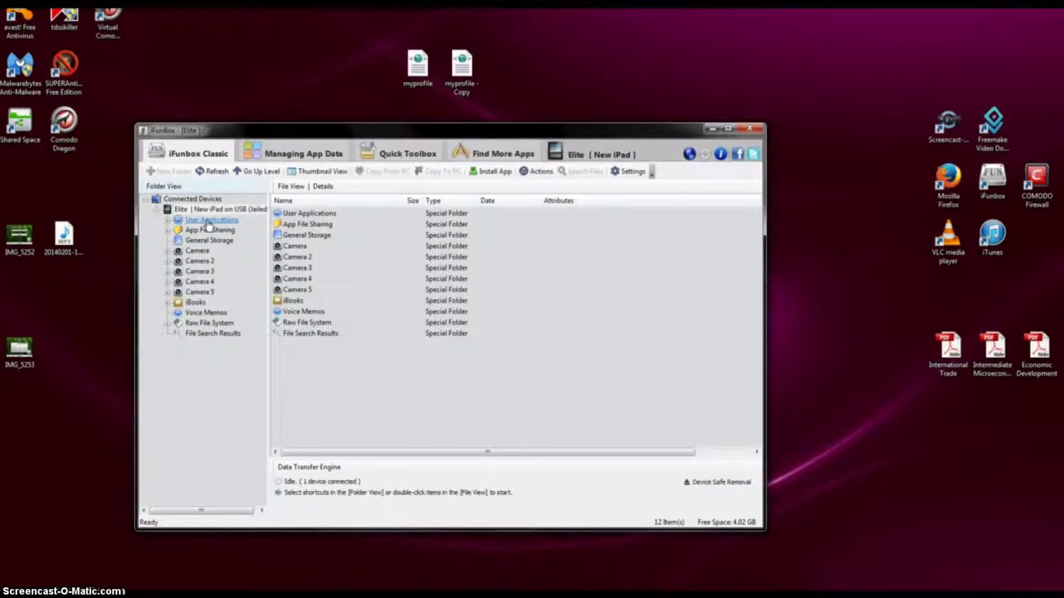
{"action": "left_click", "coordinate": [208, 225]}
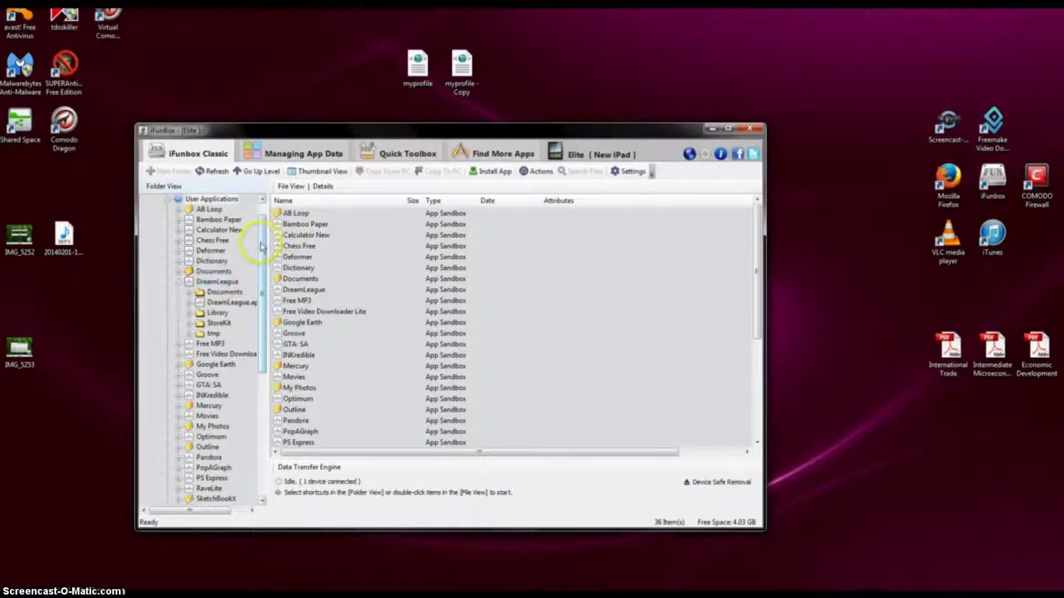
{"action": "double_click", "coordinate": [219, 281]}
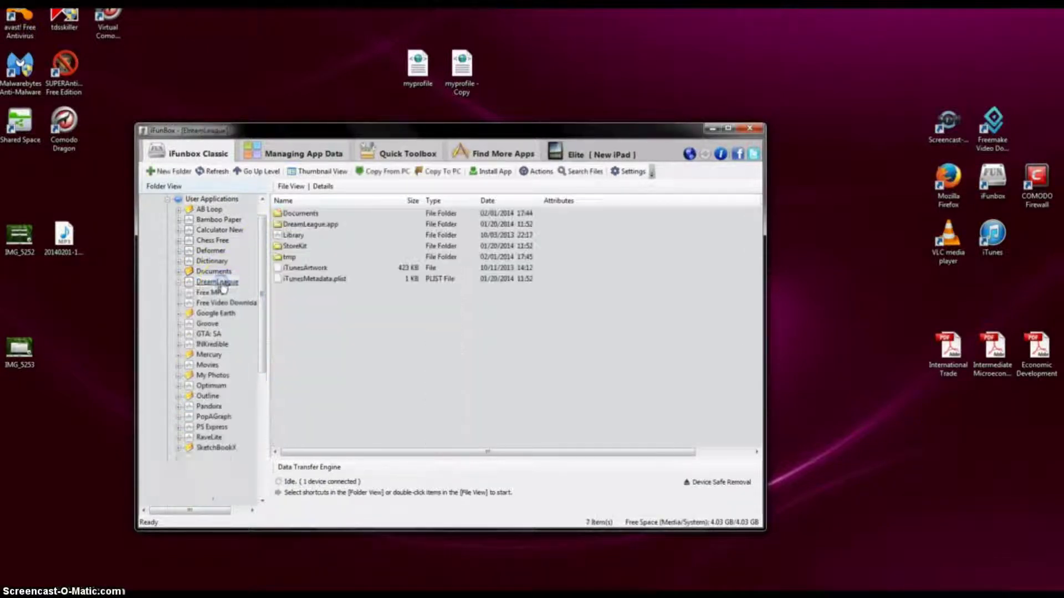
{"action": "left_click", "coordinate": [306, 215]}
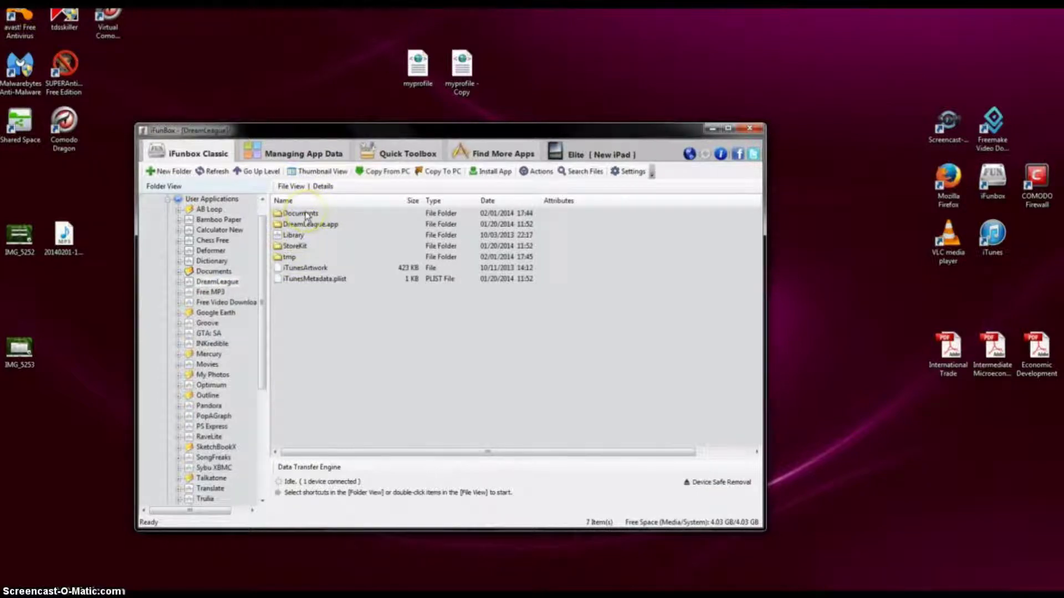
{"action": "double_click", "coordinate": [306, 215]}
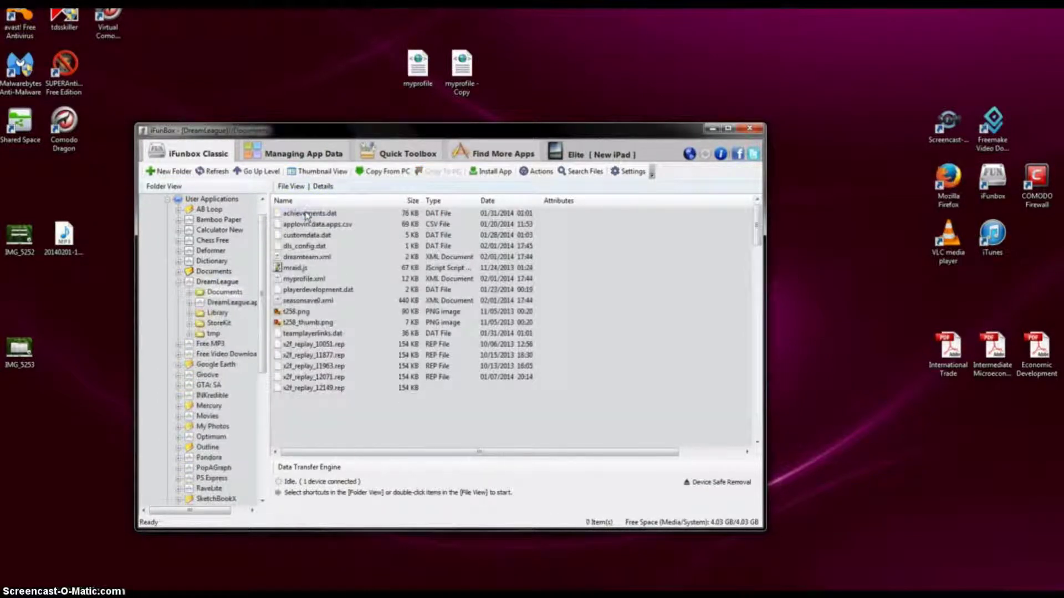
{"action": "left_click", "coordinate": [302, 280]}
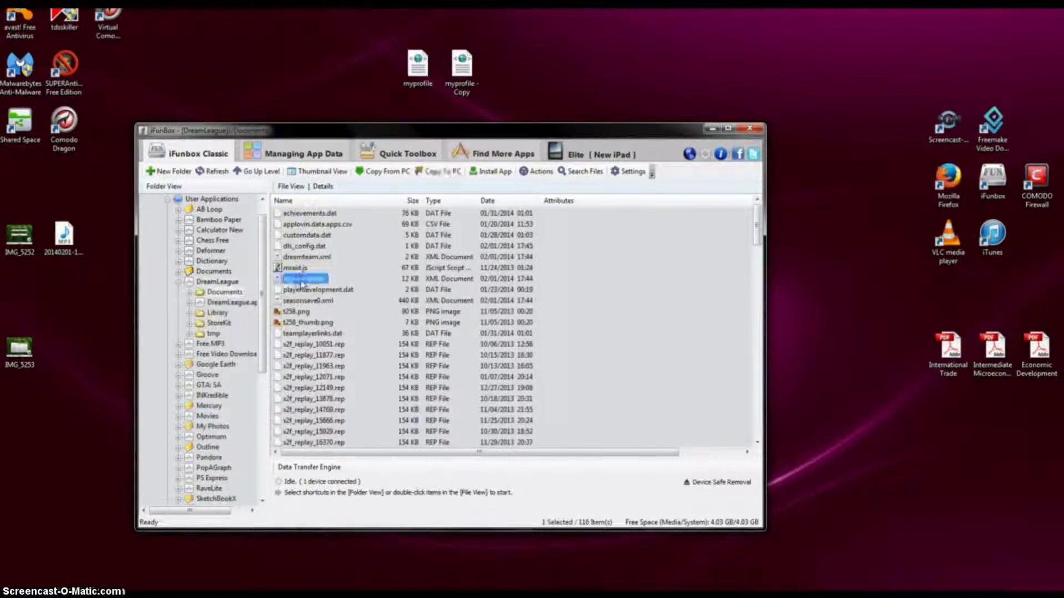
{"action": "left_click", "coordinate": [324, 282]}
{"action": "left_click", "coordinate": [311, 281]}
{"action": "left_click", "coordinate": [266, 276]}
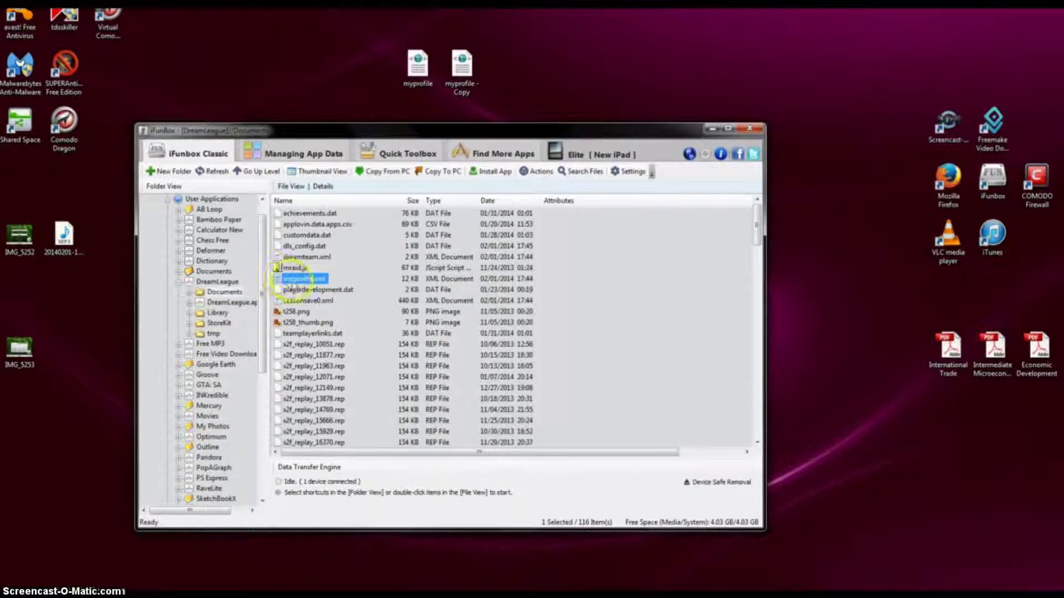
{"action": "right_click", "coordinate": [295, 284]}
{"action": "left_click", "coordinate": [334, 315]}
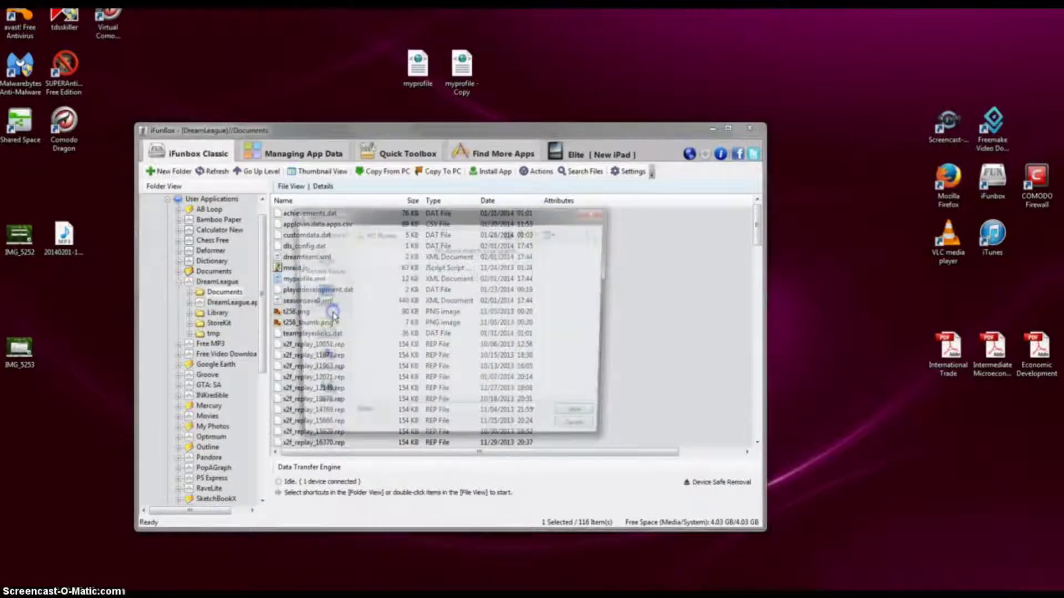
{"action": "left_click", "coordinate": [467, 223]}
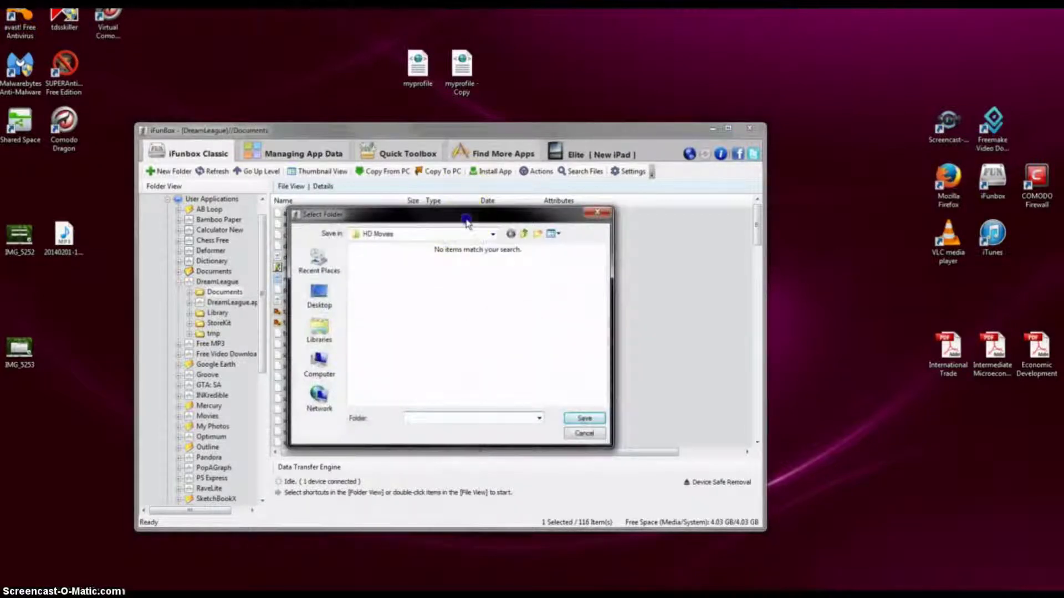
{"action": "left_click_drag", "start_coordinate": [467, 224], "coordinate": [431, 182]}
{"action": "left_click", "coordinate": [548, 377]}
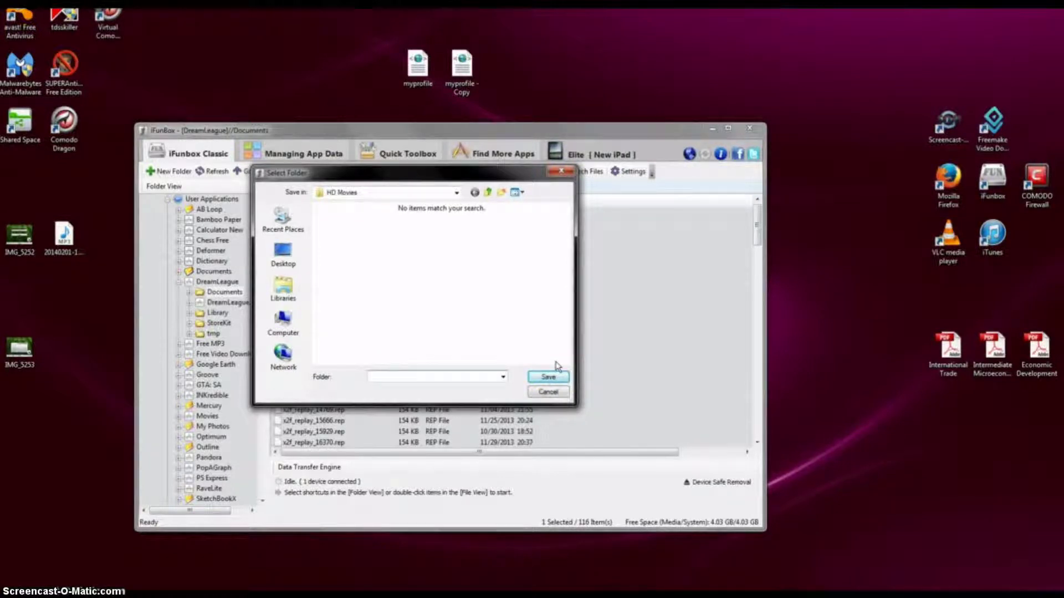
{"action": "left_click", "coordinate": [549, 378]}
{"action": "left_click", "coordinate": [546, 393]}
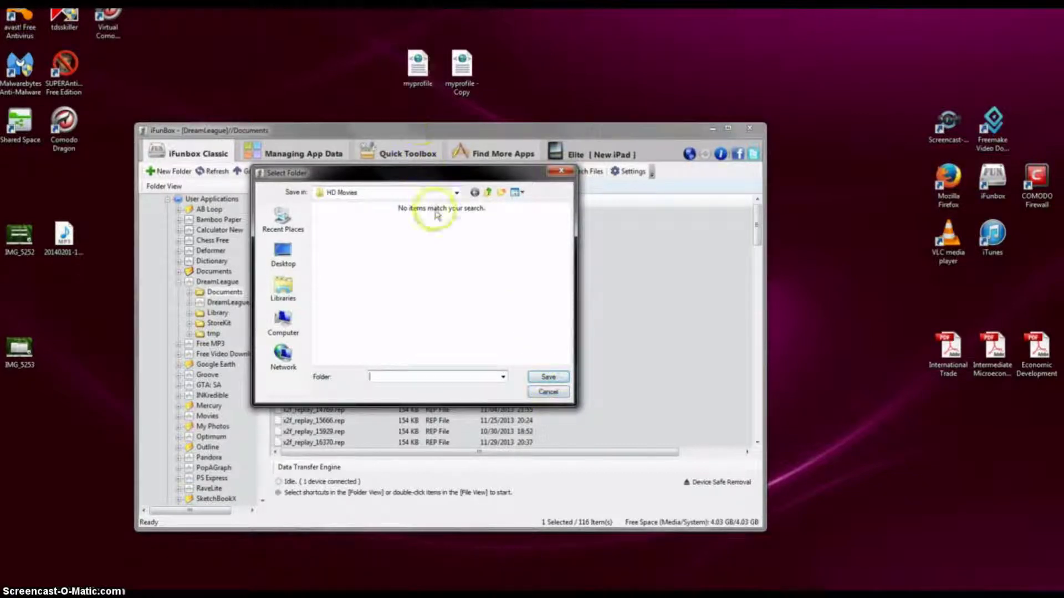
{"action": "left_click", "coordinate": [547, 392]}
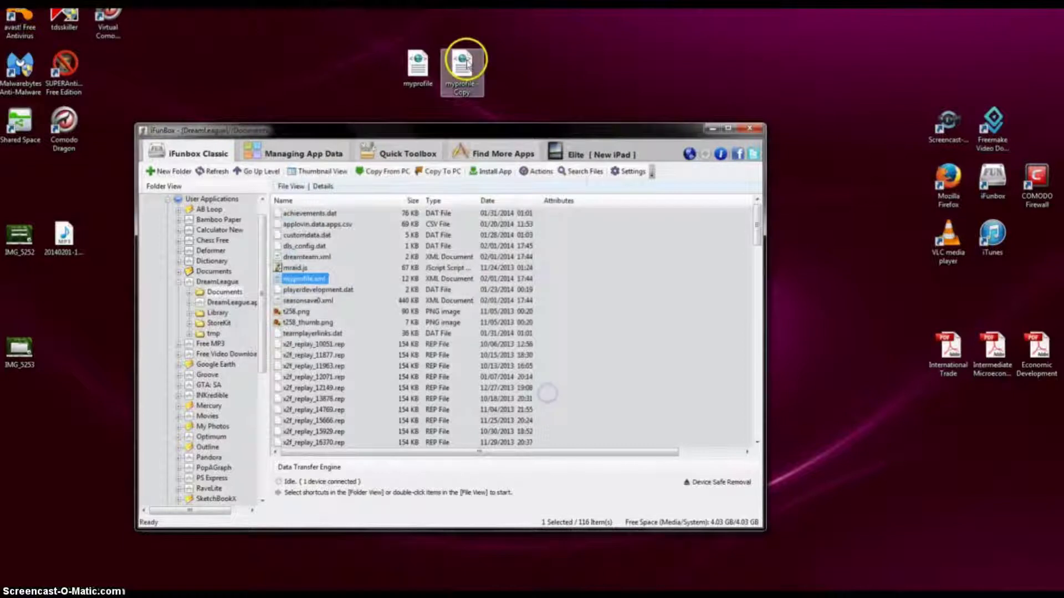
- Open the desktop copy of myprofile.xml in WordPad with the Open with menu
{"action": "left_click", "coordinate": [416, 83]}
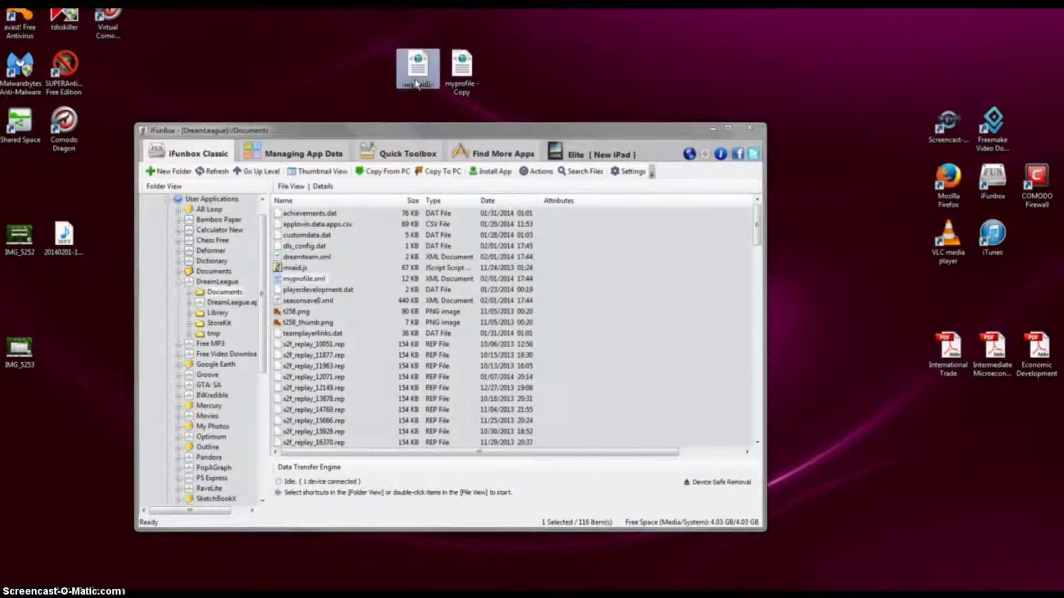
{"action": "right_click", "coordinate": [416, 84]}
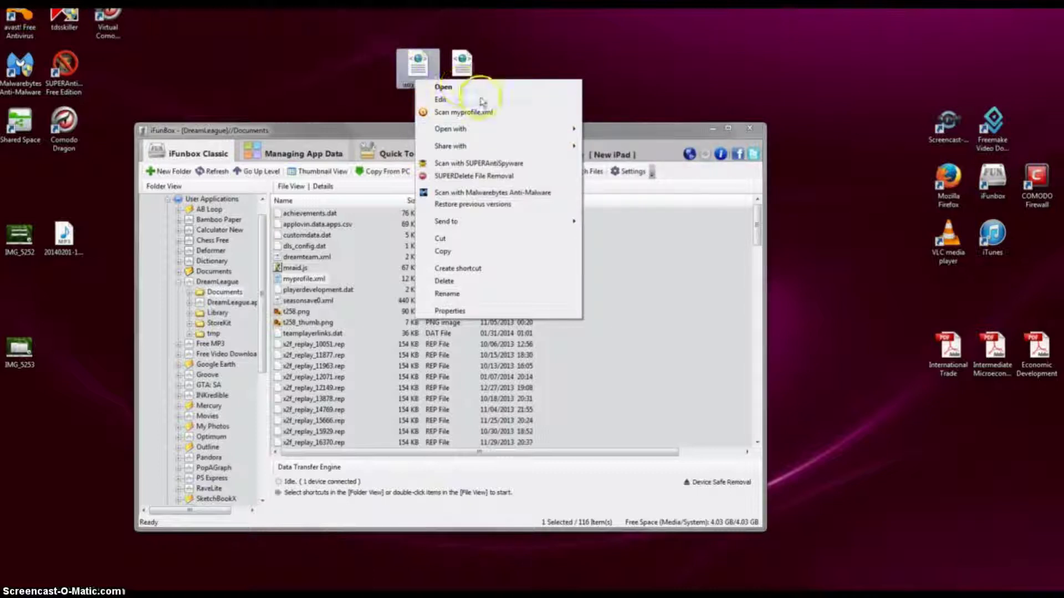
{"action": "mouse_move", "coordinate": [513, 131]}
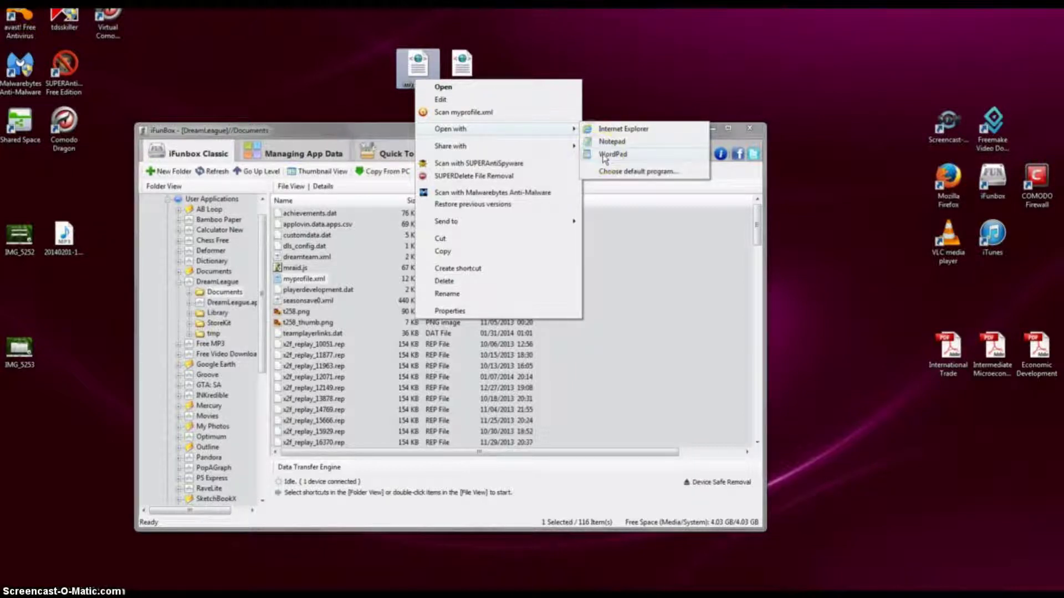
{"action": "left_click", "coordinate": [604, 159]}
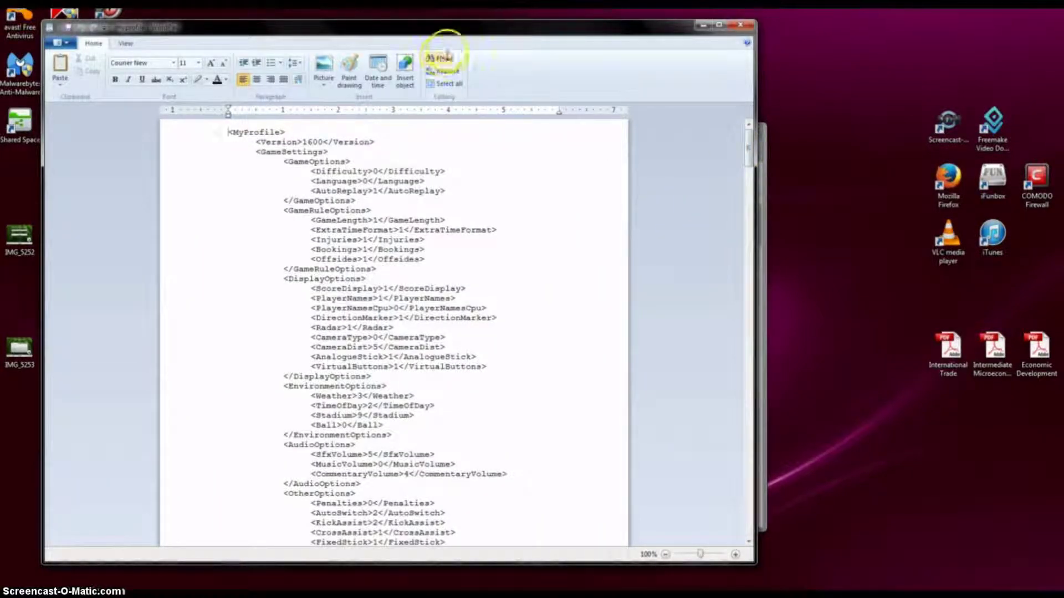
{"action": "left_click_drag", "start_coordinate": [471, 33], "coordinate": [492, 34]}
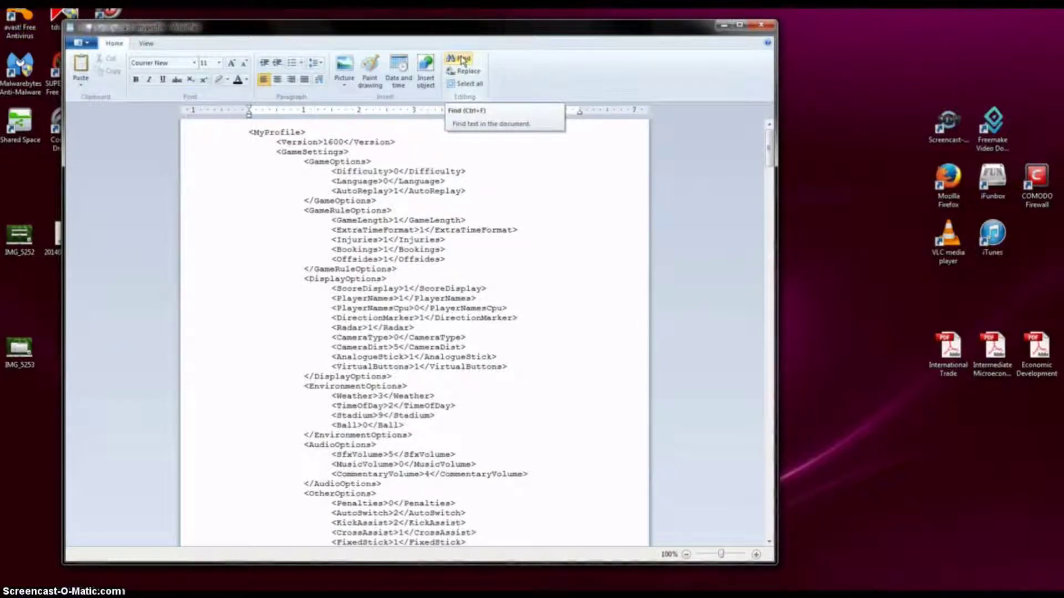
{"action": "scroll", "coordinate": [465, 232], "scroll_direction": "down", "scroll_amount": 3}
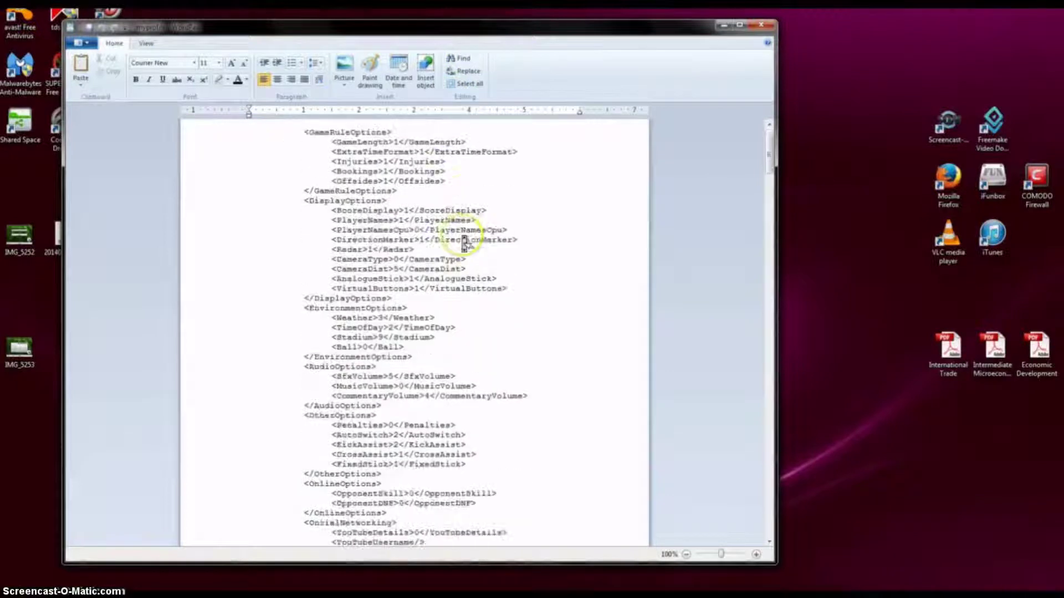
{"action": "scroll", "coordinate": [465, 242], "scroll_direction": "down", "scroll_amount": 18}
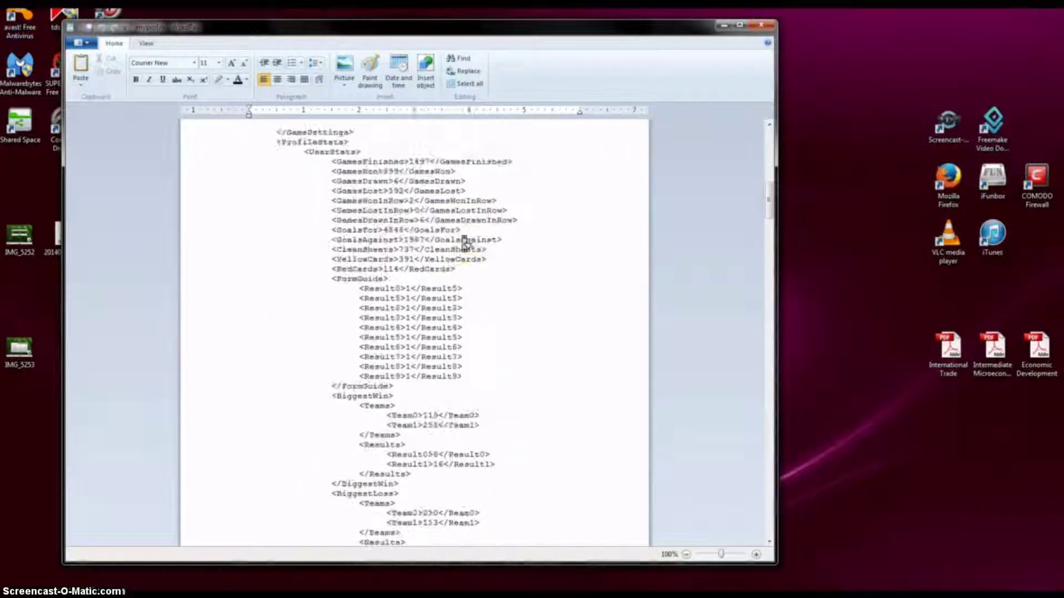
{"action": "scroll", "coordinate": [464, 242], "scroll_direction": "down", "scroll_amount": 8}
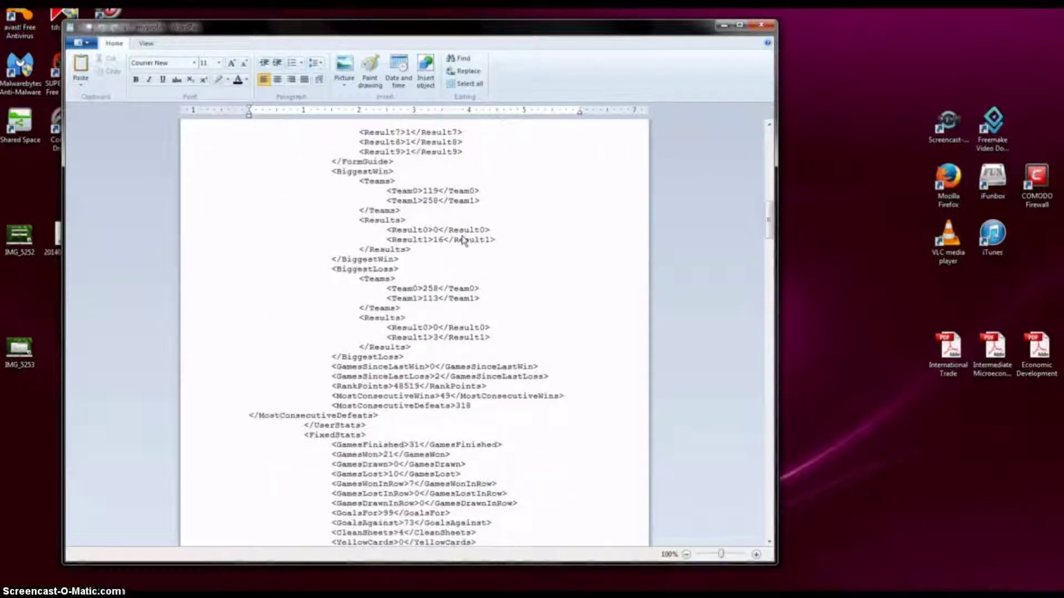
{"action": "scroll", "coordinate": [464, 240], "scroll_direction": "down", "scroll_amount": 20}
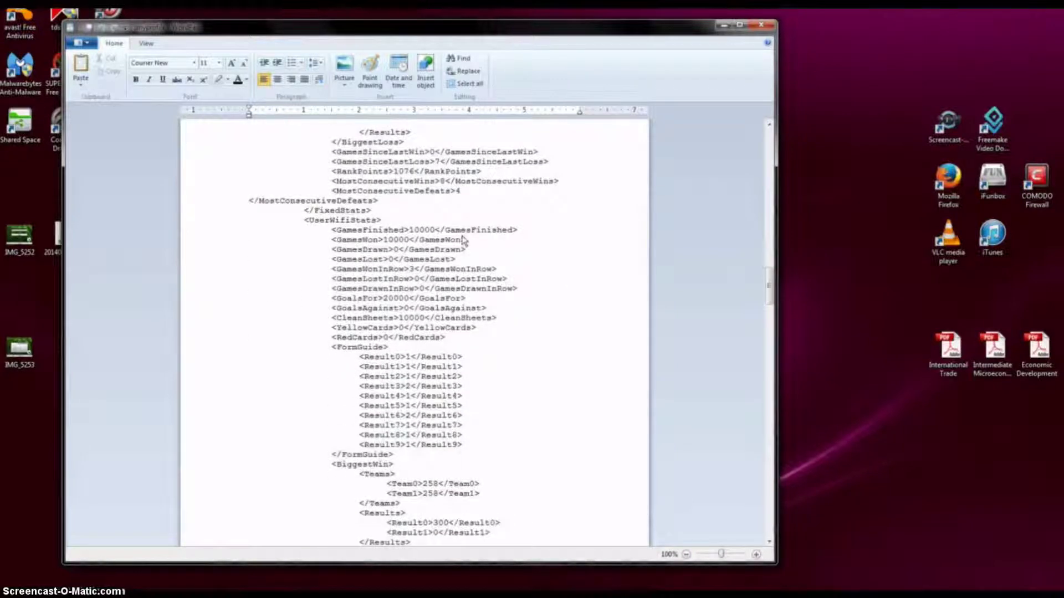
{"action": "scroll", "coordinate": [465, 241], "scroll_direction": "up", "scroll_amount": 1}
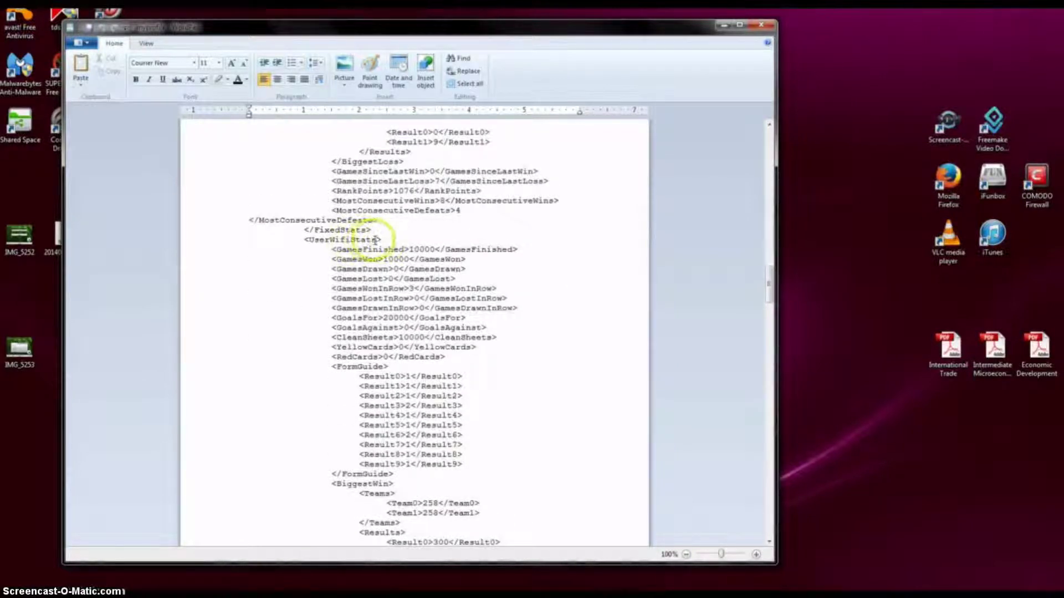
{"action": "left_click_drag", "start_coordinate": [377, 239], "coordinate": [309, 239]}
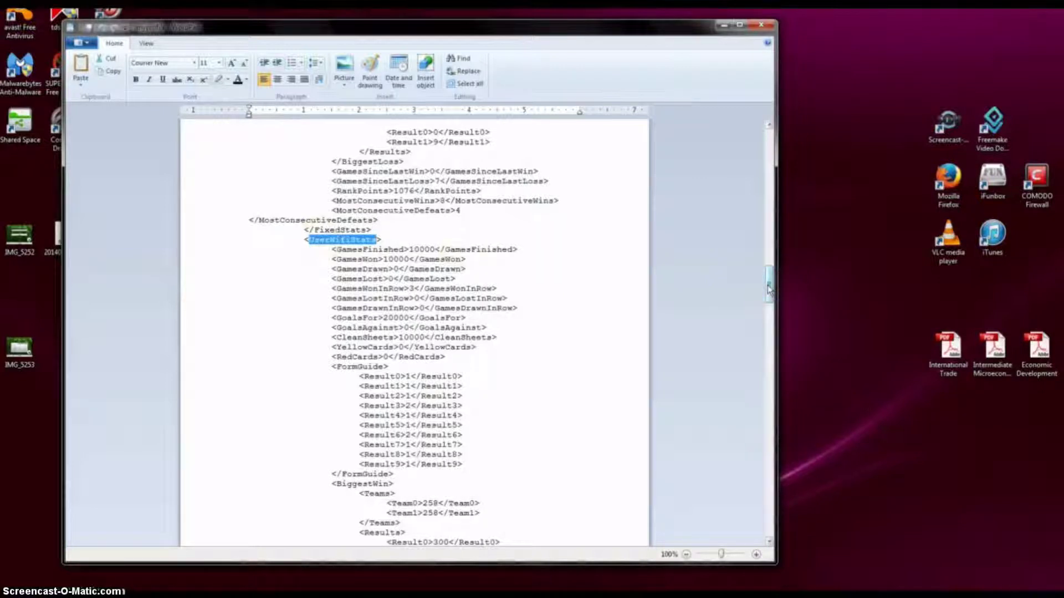
{"action": "left_click_drag", "start_coordinate": [769, 288], "coordinate": [760, 78]}
{"action": "left_click_drag", "start_coordinate": [408, 161], "coordinate": [278, 191]}
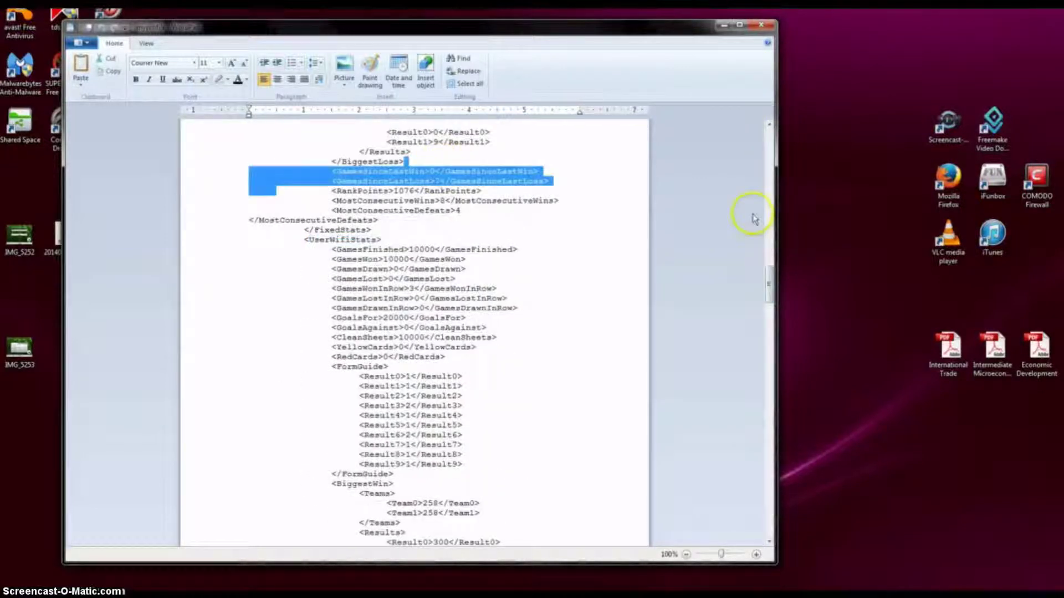
{"action": "left_click", "coordinate": [537, 133]}
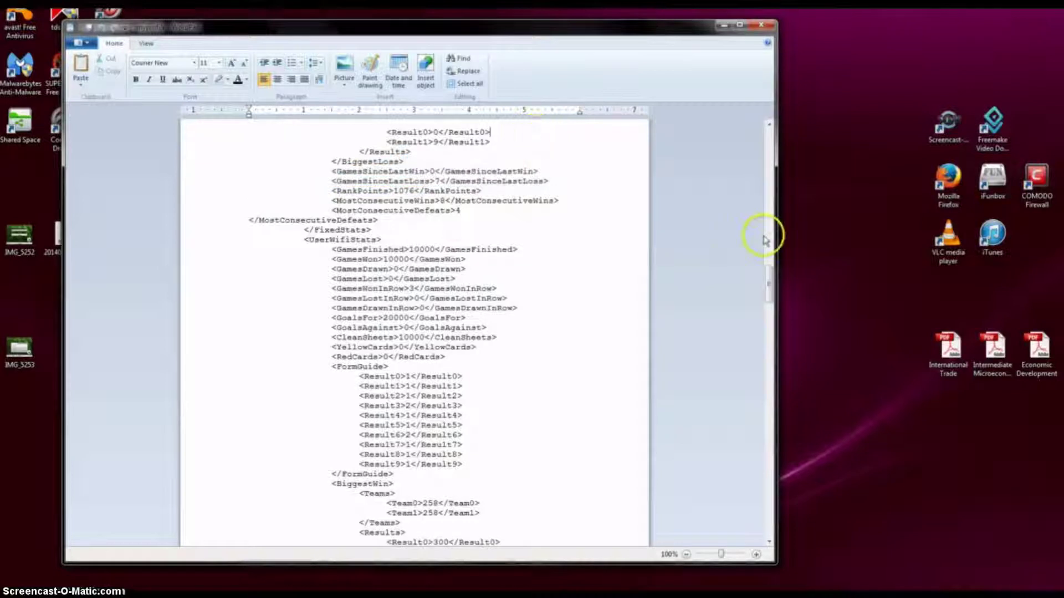
{"action": "left_click_drag", "start_coordinate": [769, 277], "coordinate": [767, 155]}
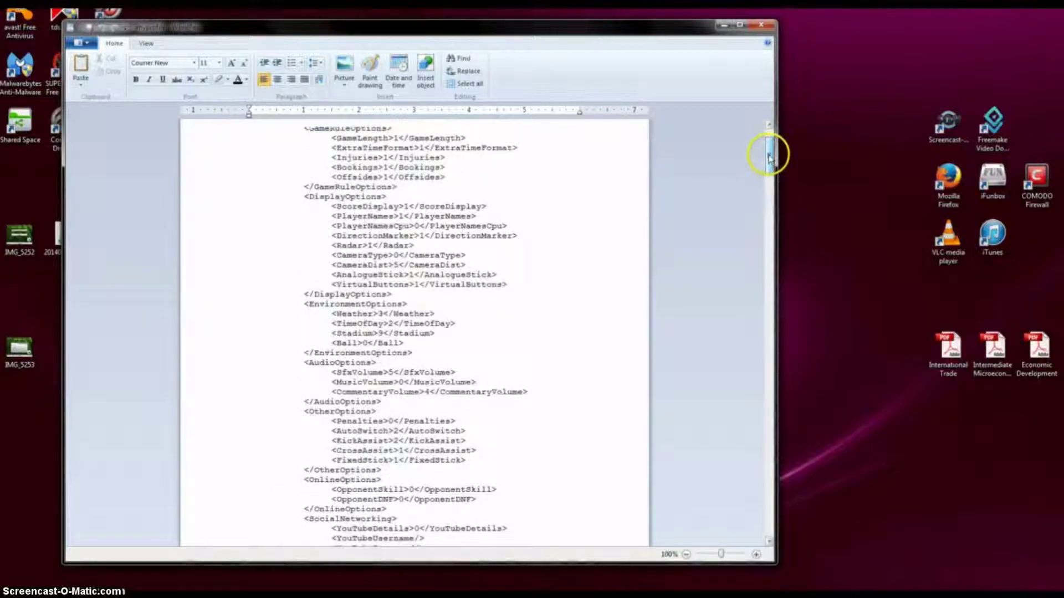
{"action": "left_click", "coordinate": [453, 60]}
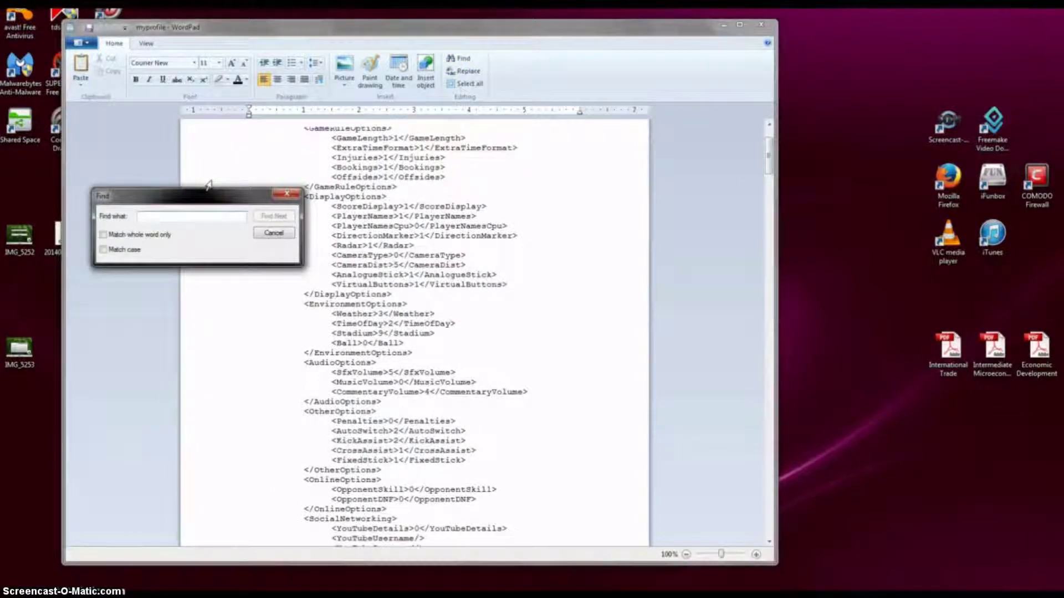
{"action": "type", "text": "ur"}
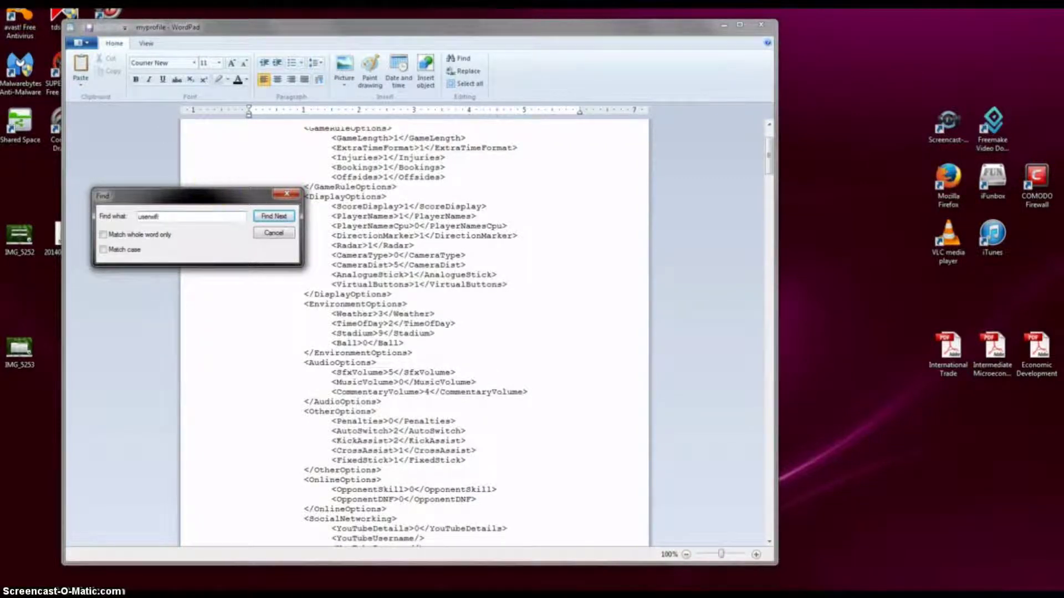
{"action": "left_click", "coordinate": [269, 216]}
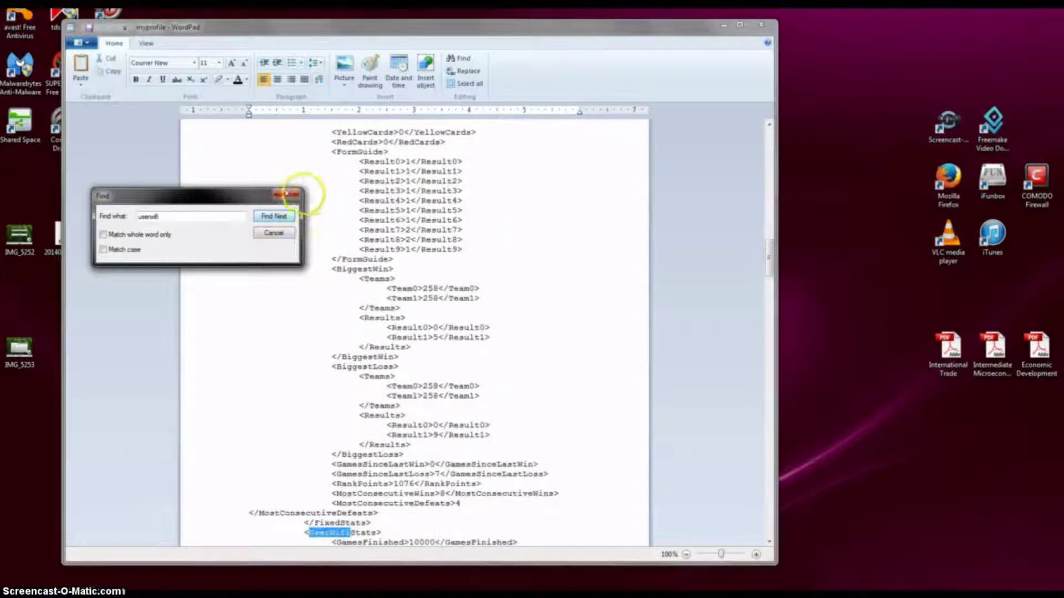
{"action": "left_click", "coordinate": [287, 193]}
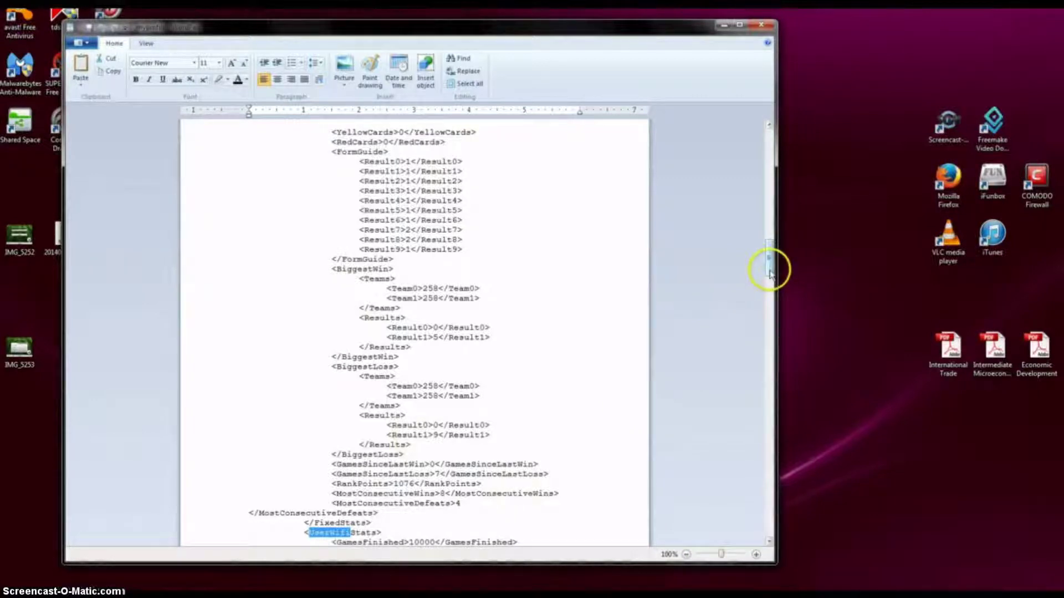
{"action": "left_click_drag", "start_coordinate": [768, 268], "coordinate": [768, 294]}
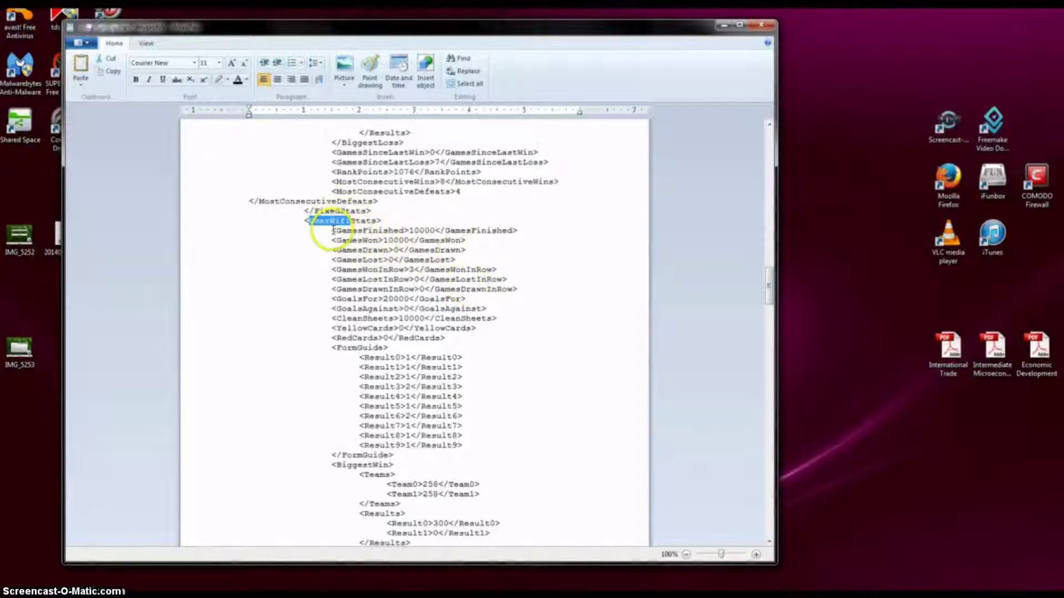
{"action": "left_click_drag", "start_coordinate": [333, 231], "coordinate": [459, 339]}
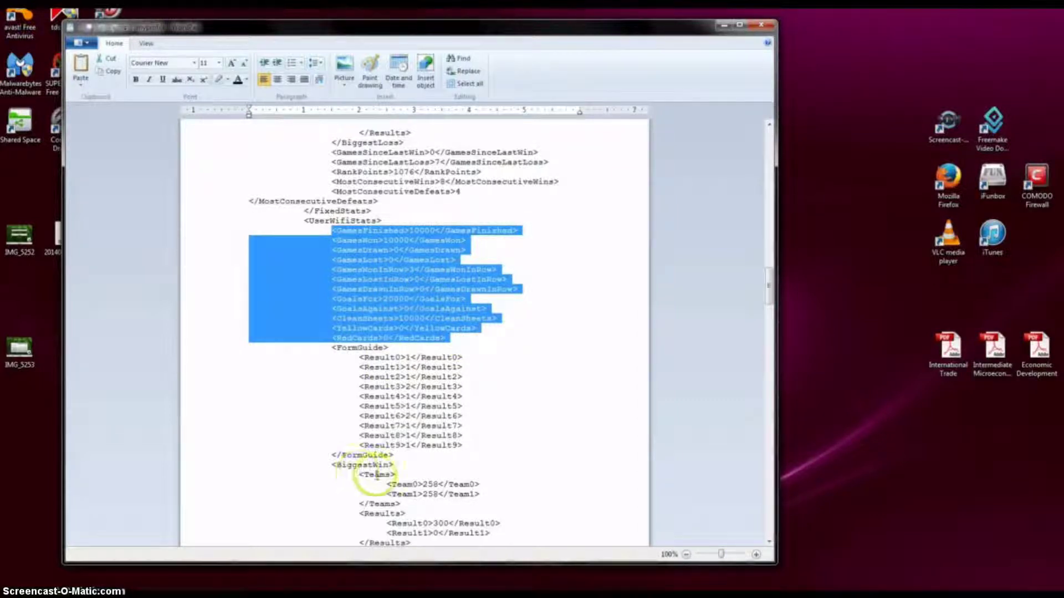
{"action": "left_click_drag", "start_coordinate": [332, 465], "coordinate": [483, 484]}
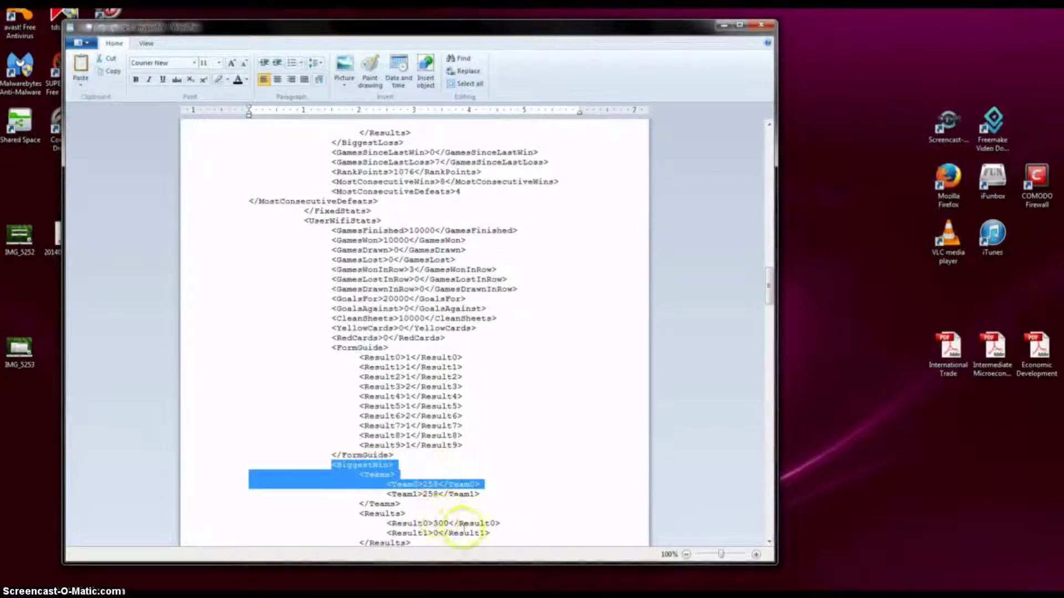
{"action": "left_click_drag", "start_coordinate": [501, 524], "coordinate": [333, 523]}
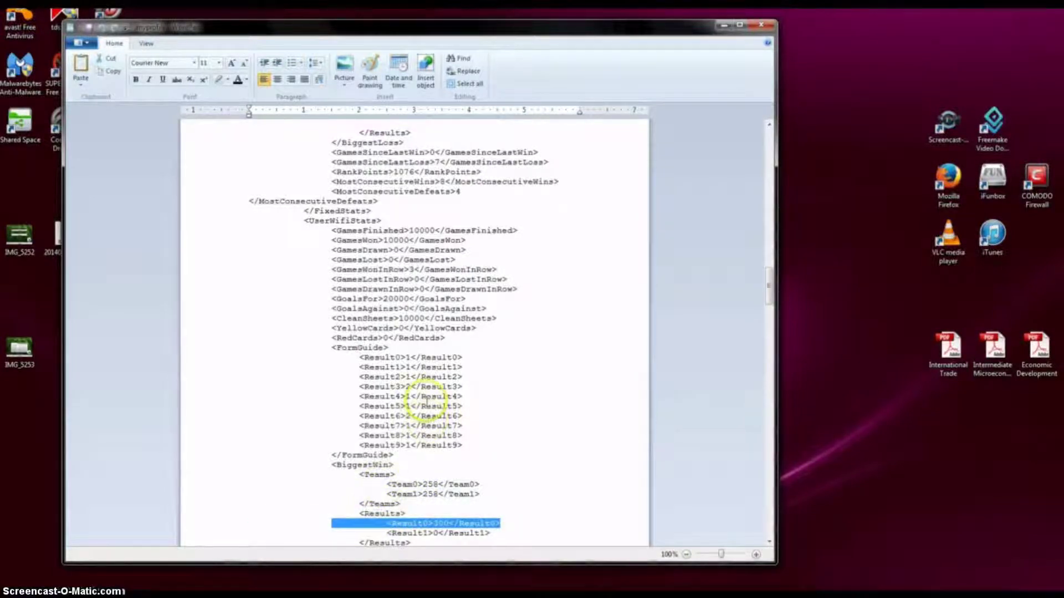
{"action": "left_click", "coordinate": [411, 231]}
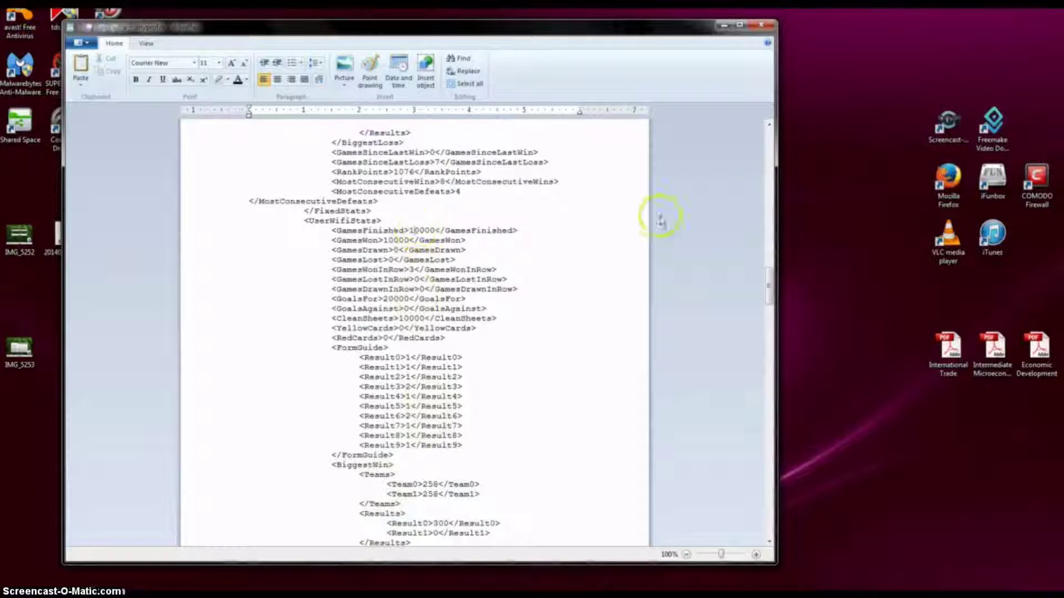
{"action": "scroll", "coordinate": [766, 281], "scroll_direction": "up", "scroll_amount": 1}
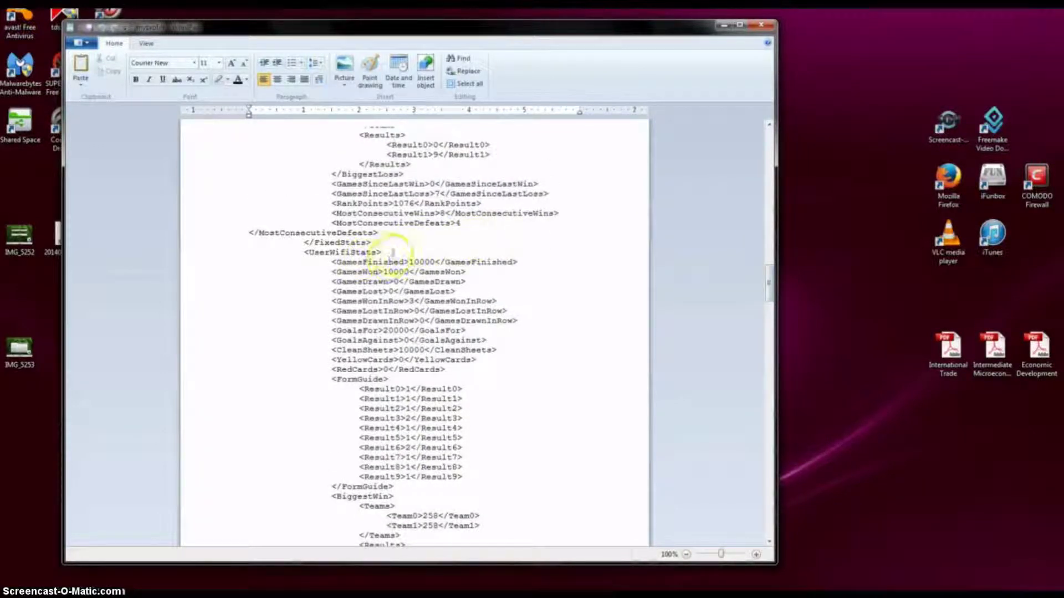
- Open IMG_5253 in Windows Photo Viewer, shrink its window and zoom in on the stats table
{"action": "left_click", "coordinate": [16, 350]}
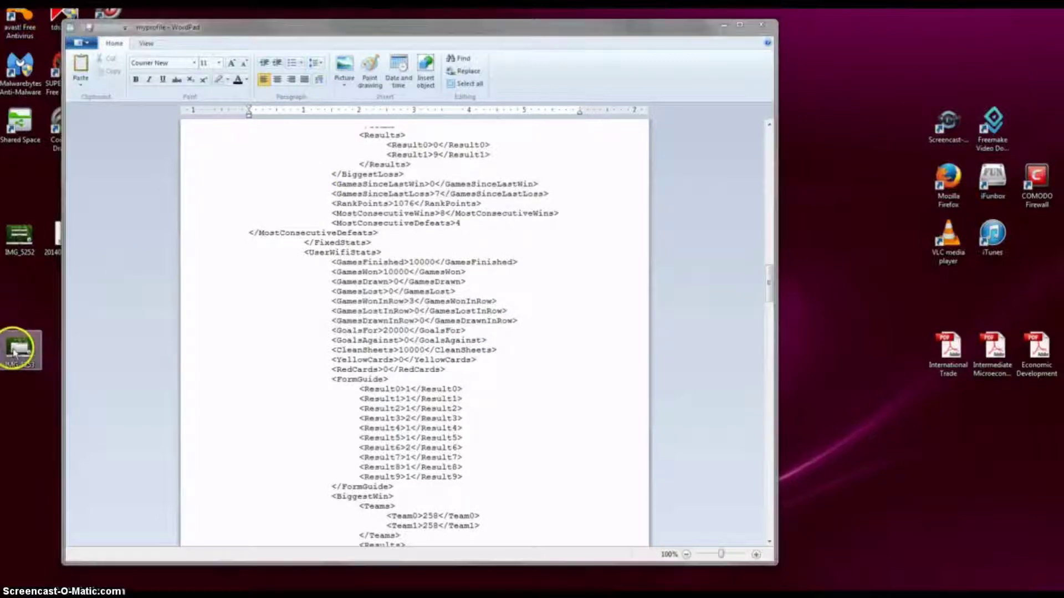
{"action": "right_click", "coordinate": [17, 351]}
{"action": "left_click", "coordinate": [81, 65]}
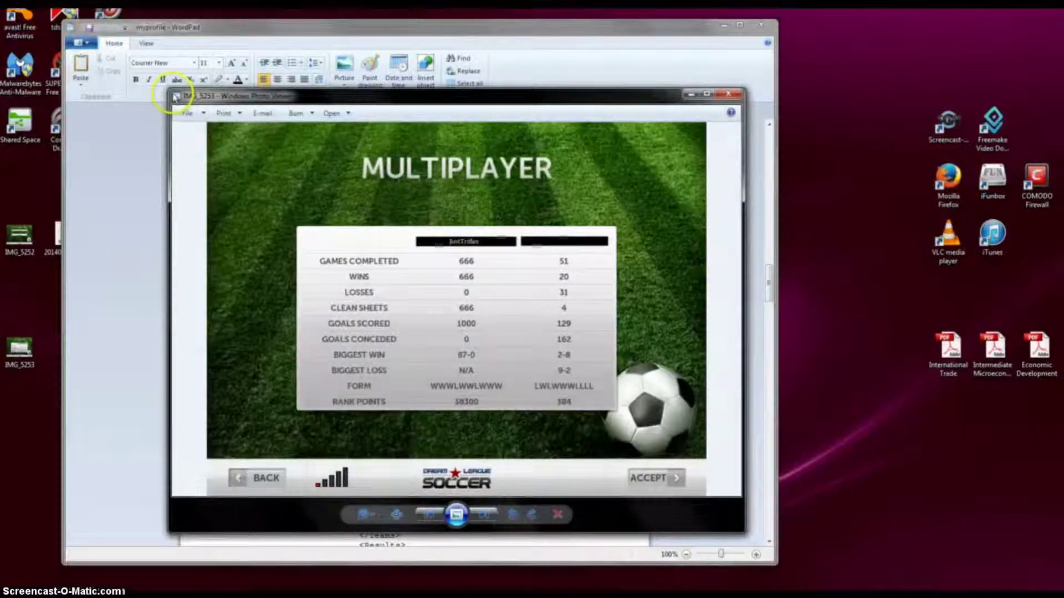
{"action": "left_click_drag", "start_coordinate": [170, 90], "coordinate": [705, 144]}
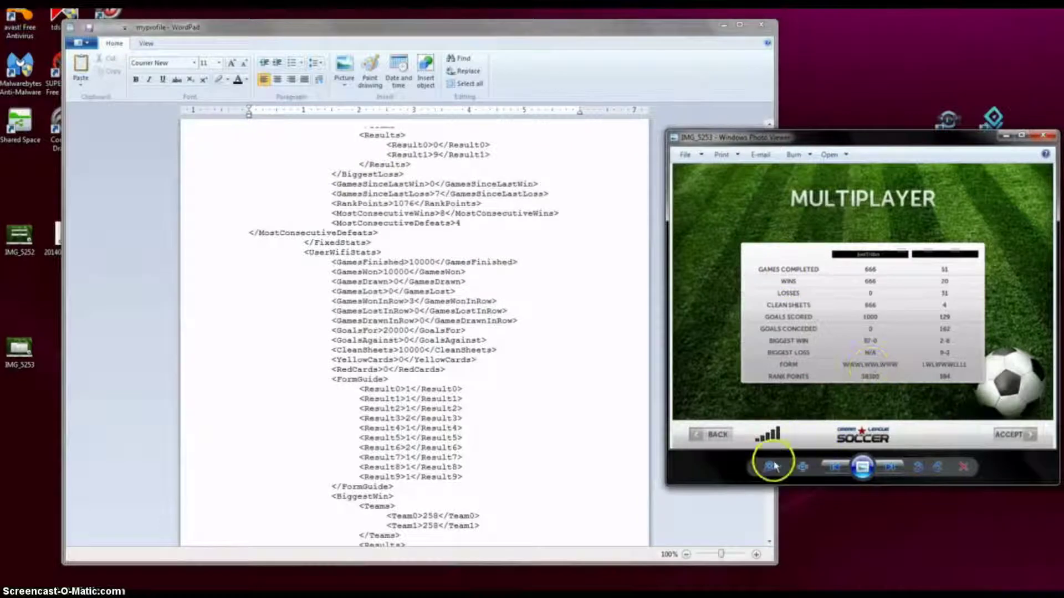
{"action": "left_click_drag", "start_coordinate": [772, 465], "coordinate": [777, 454]}
- Move WordPad left and pan the screenshot to show 666 games, 1000 goals, 87-0
{"action": "left_click_drag", "start_coordinate": [588, 30], "coordinate": [468, 36]}
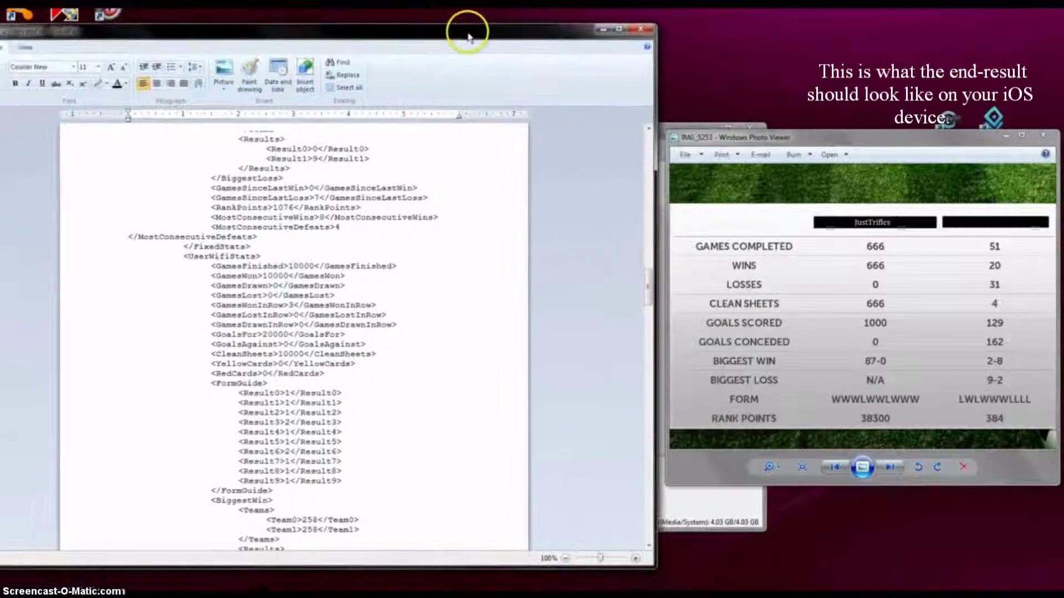
{"action": "left_click", "coordinate": [878, 227]}
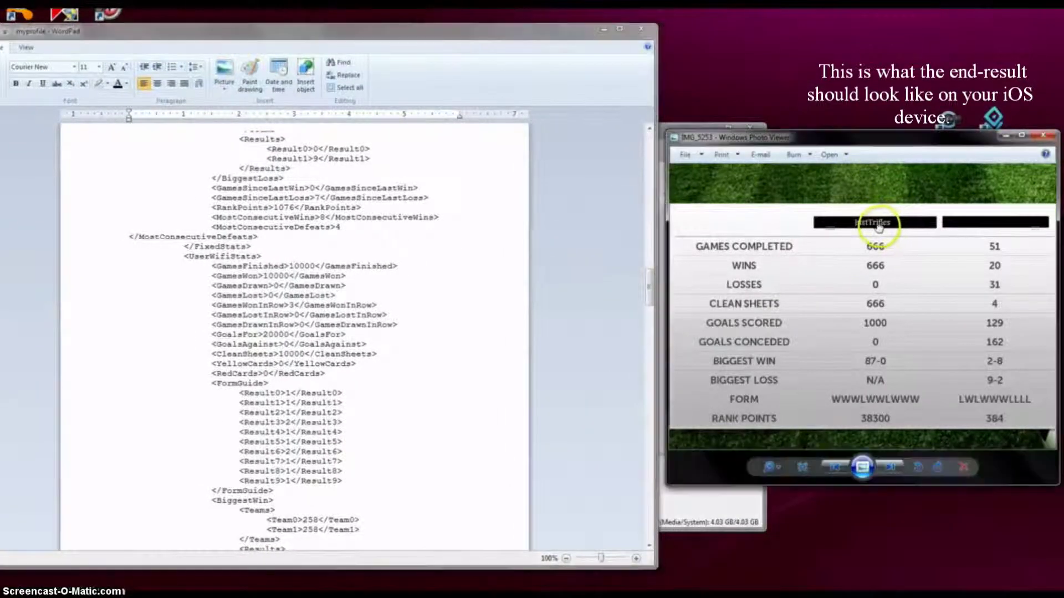
{"action": "left_click_drag", "start_coordinate": [878, 226], "coordinate": [873, 226]}
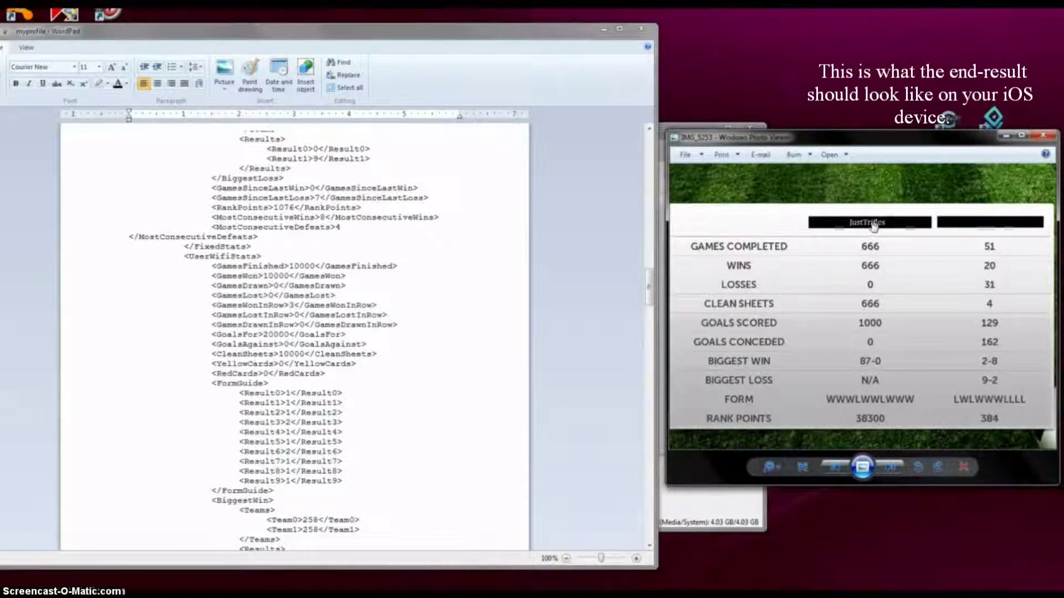
{"action": "left_click", "coordinate": [792, 174]}
{"action": "left_click_drag", "start_coordinate": [651, 292], "coordinate": [651, 287]}
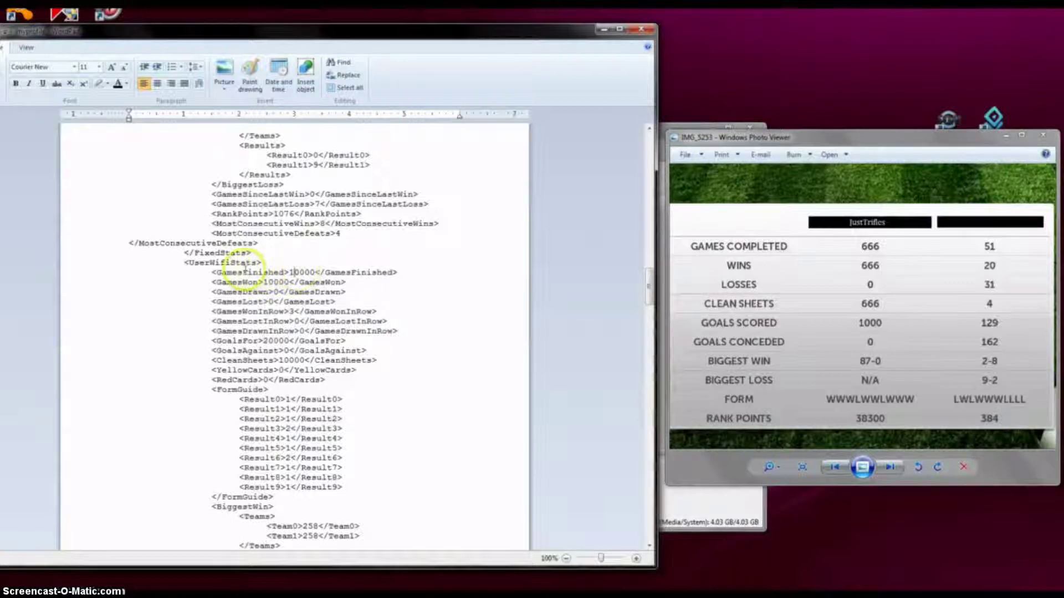
- Replace GamesFinished 10000 with 666, then select the GamesWon value 10000
{"action": "left_click", "coordinate": [290, 271]}
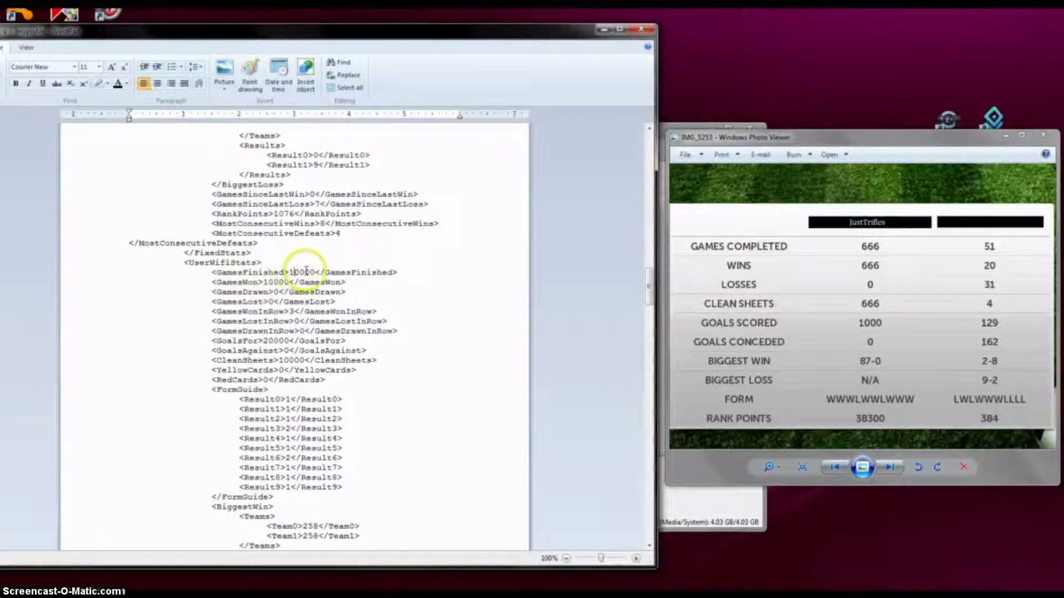
{"action": "double_click", "coordinate": [302, 271]}
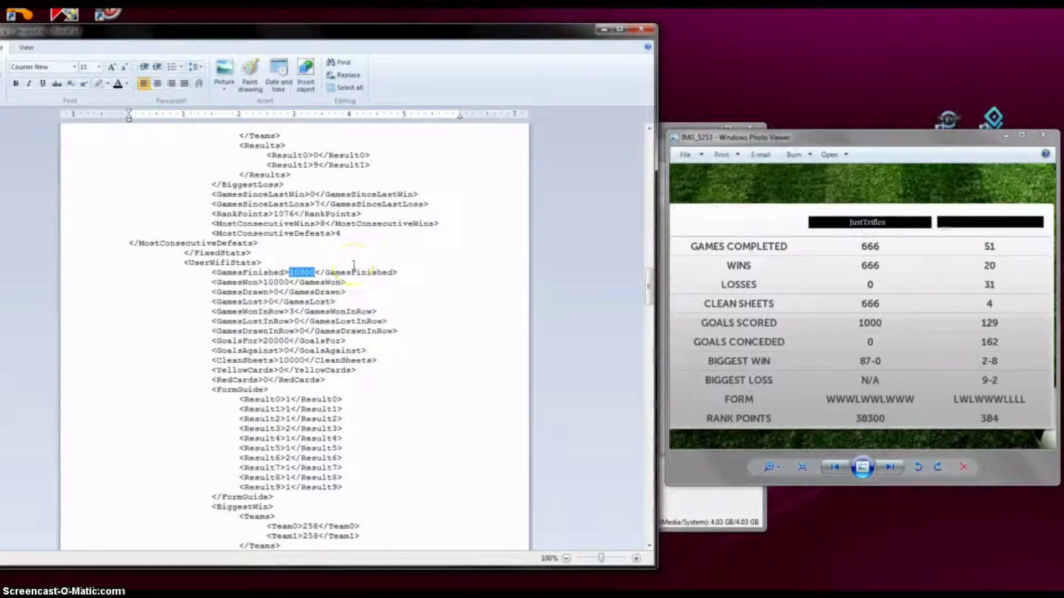
{"action": "type", "text": "66"}
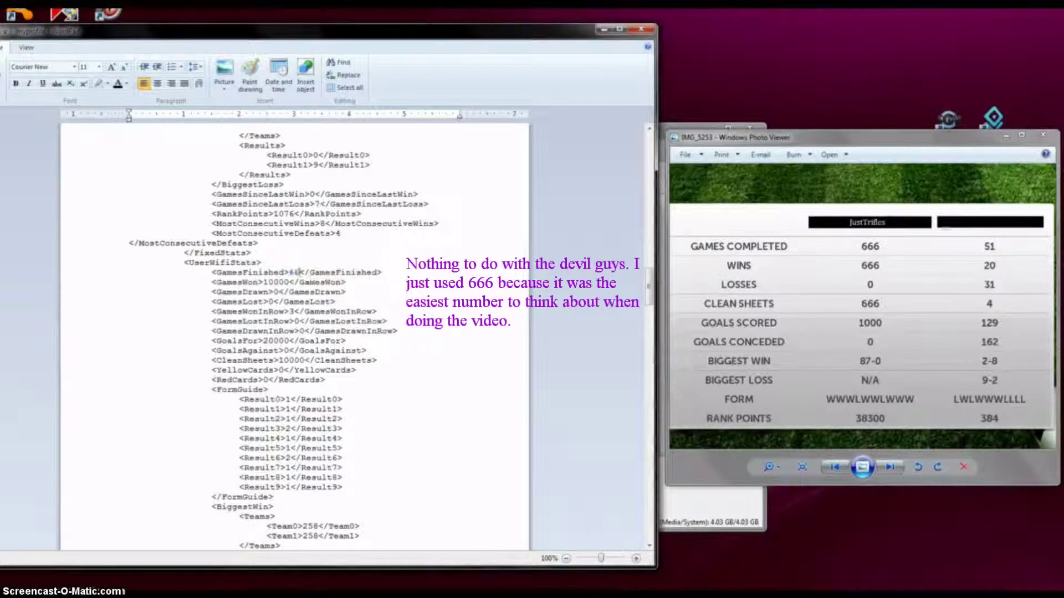
{"action": "type", "text": "6"}
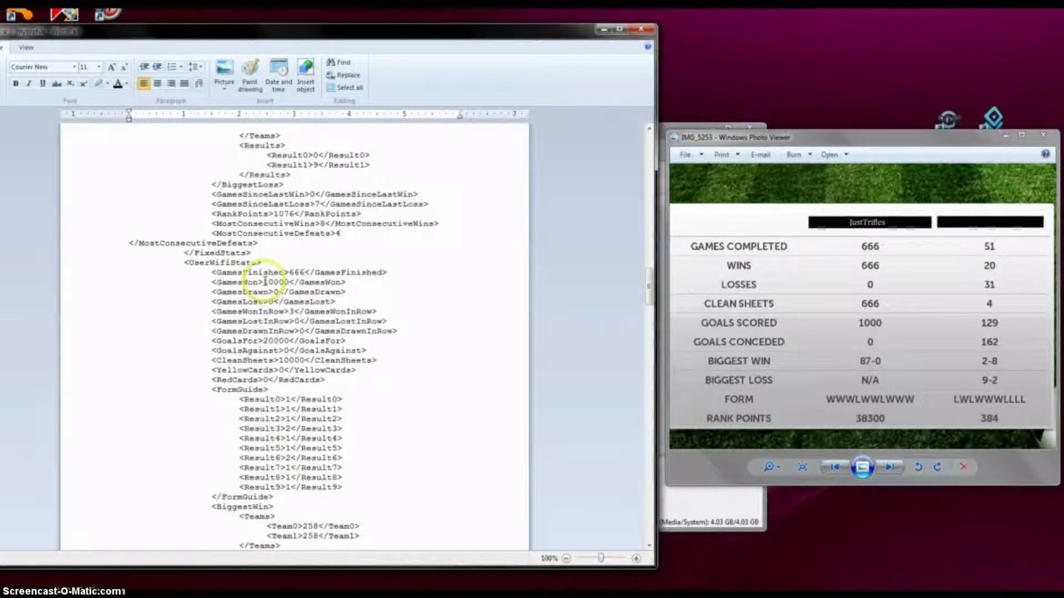
{"action": "left_click_drag", "start_coordinate": [264, 282], "coordinate": [280, 282]}
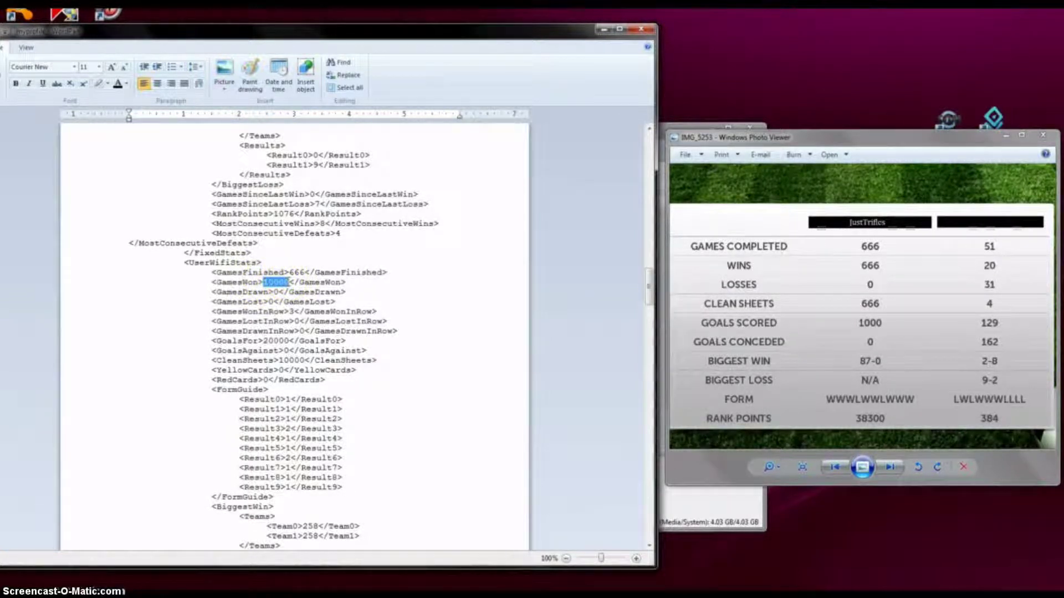
- Enter 666 for GamesWon and check it matches GamesFinished 666 with Drawn and Lost at 0
{"action": "type", "text": "666"}
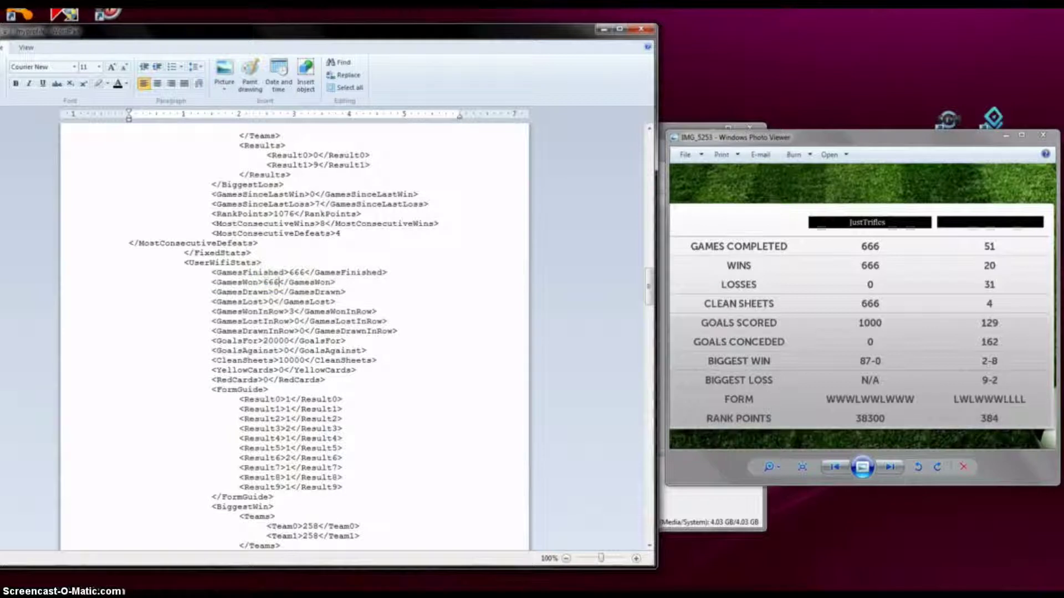
{"action": "left_click", "coordinate": [270, 282]}
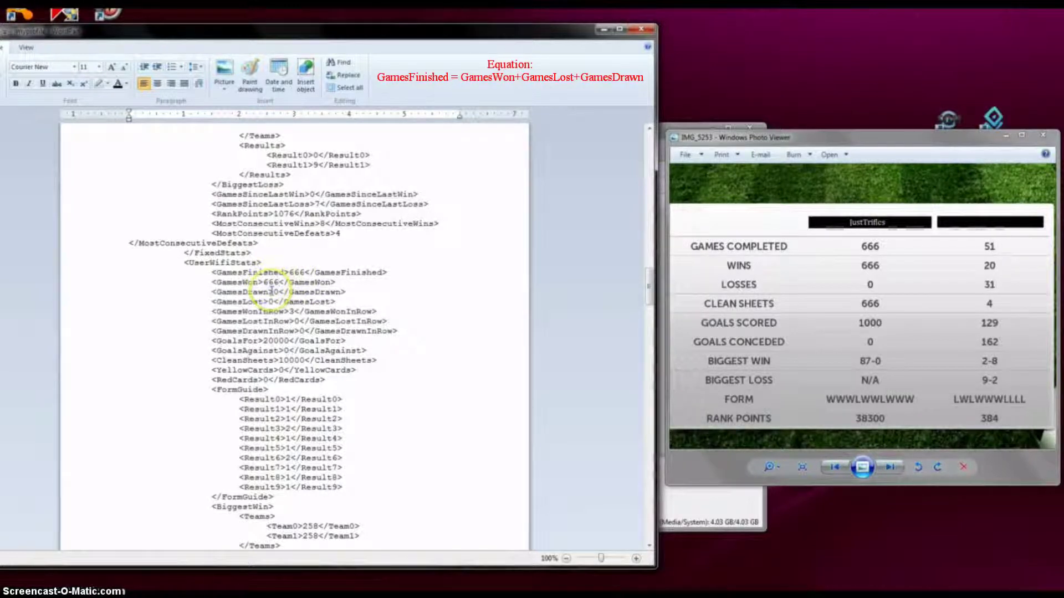
{"action": "key", "text": "End"}
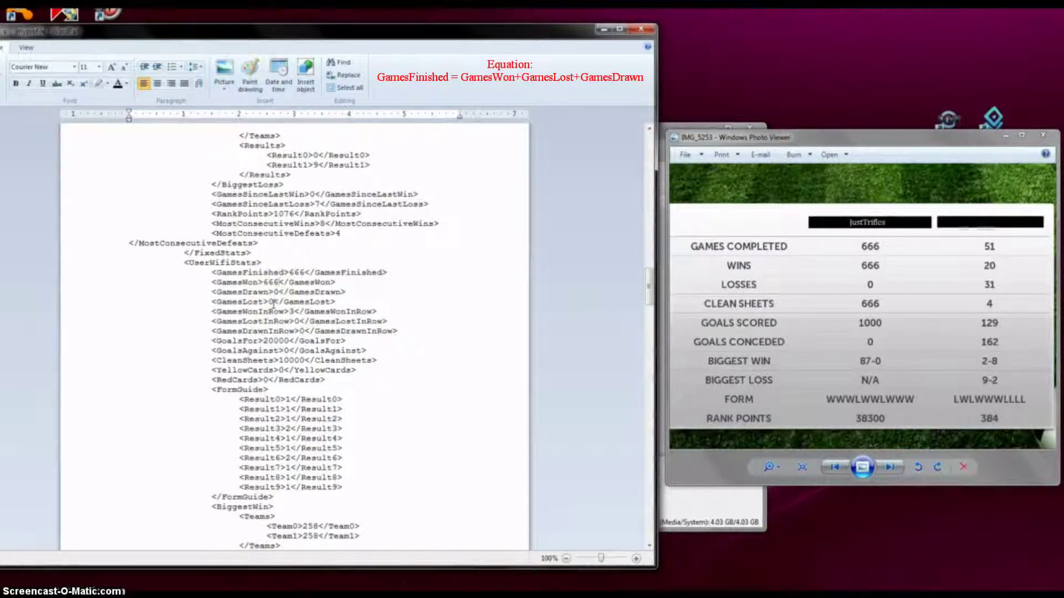
{"action": "left_click", "coordinate": [273, 298]}
{"action": "left_click", "coordinate": [290, 272]}
{"action": "left_click", "coordinate": [291, 272]}
{"action": "left_click", "coordinate": [299, 322]}
{"action": "left_click", "coordinate": [306, 331]}
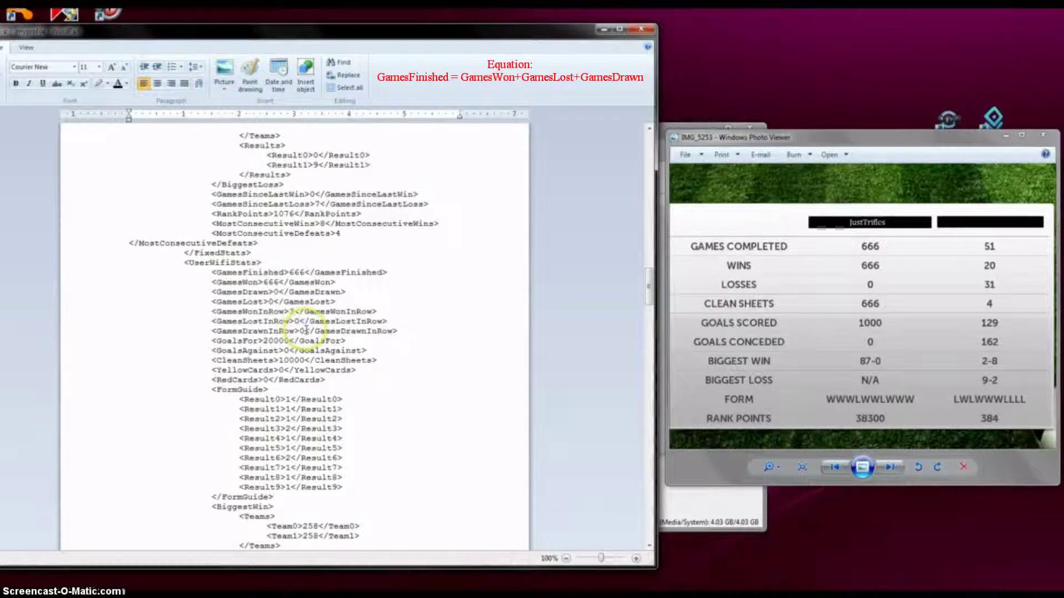
{"action": "left_click", "coordinate": [298, 321]}
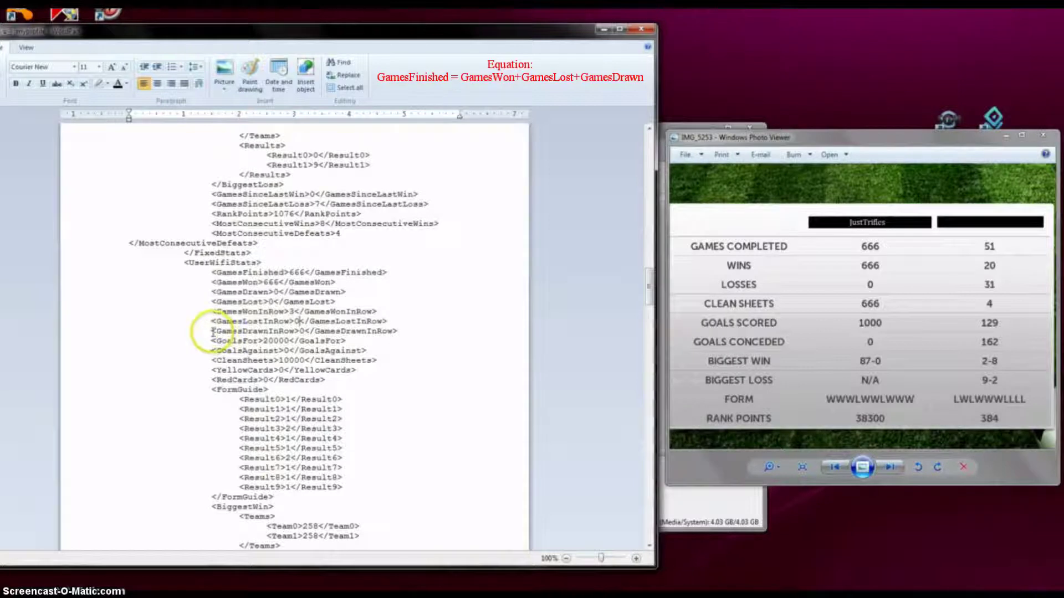
{"action": "left_click_drag", "start_coordinate": [212, 333], "coordinate": [188, 311]}
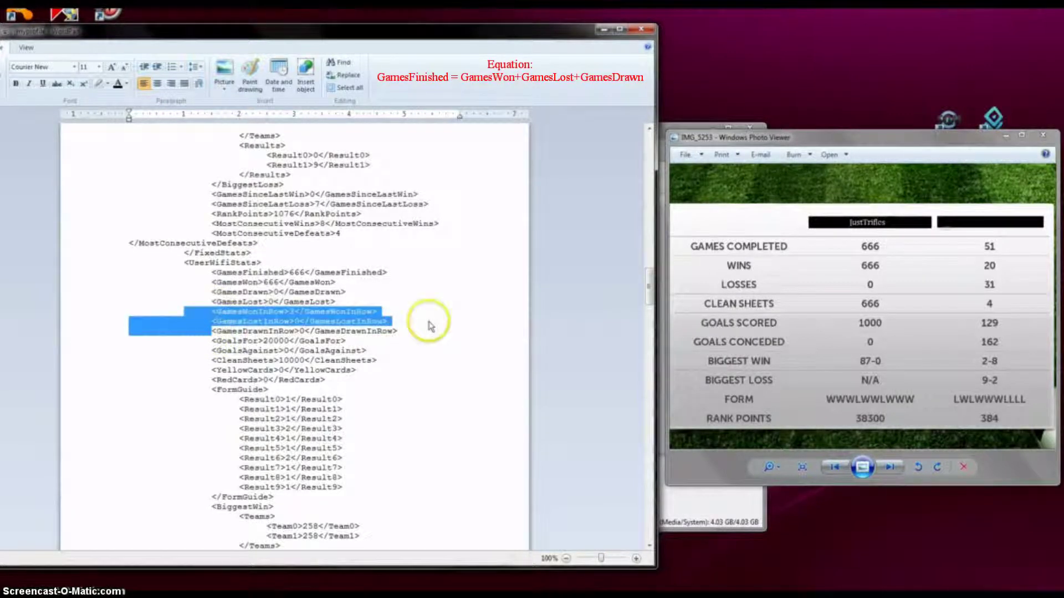
{"action": "left_click_drag", "start_coordinate": [397, 331], "coordinate": [219, 316]}
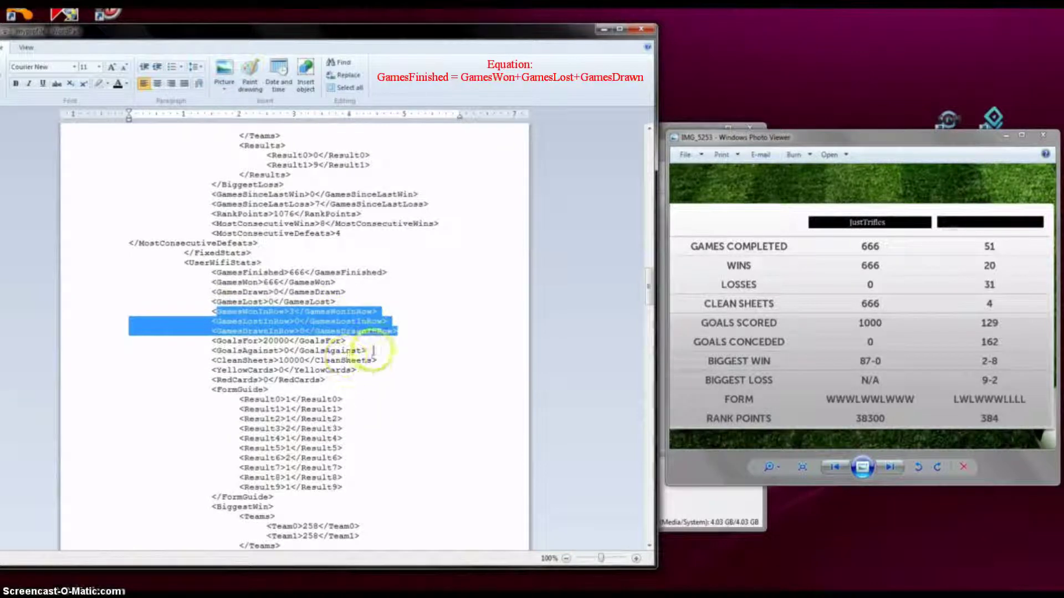
{"action": "left_click", "coordinate": [350, 341]}
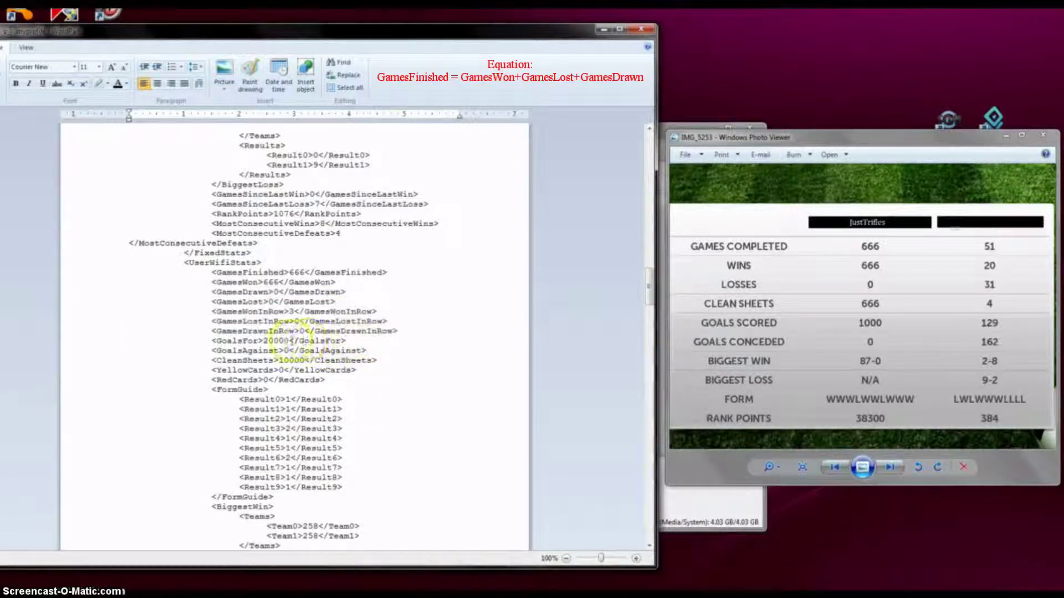
{"action": "left_click_drag", "start_coordinate": [289, 341], "coordinate": [263, 342]}
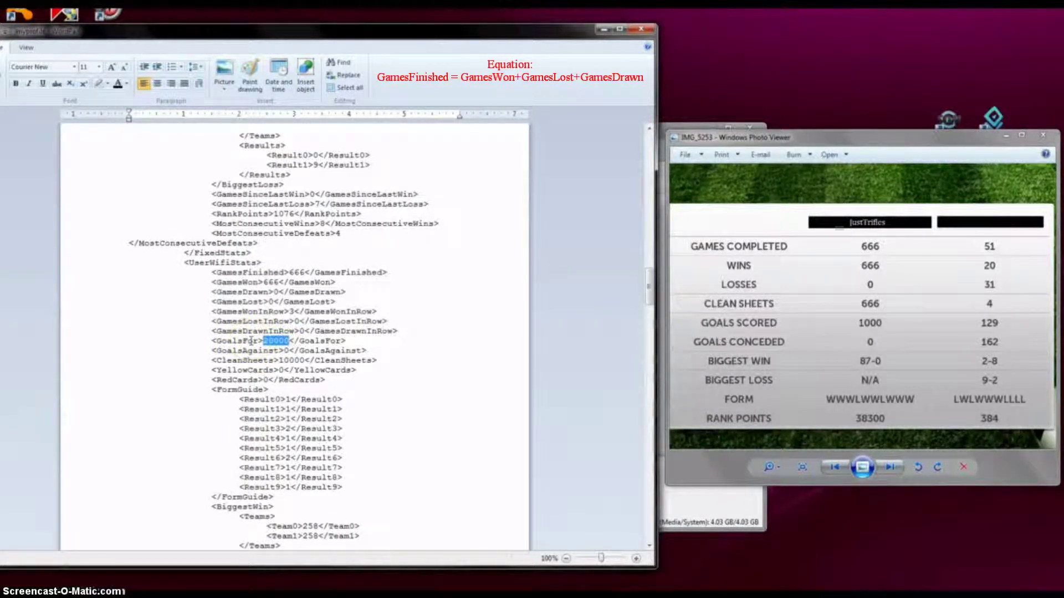
- Replace the selected GoalsFor value 20000 with 1000
{"action": "key", "text": "BackSpace"}
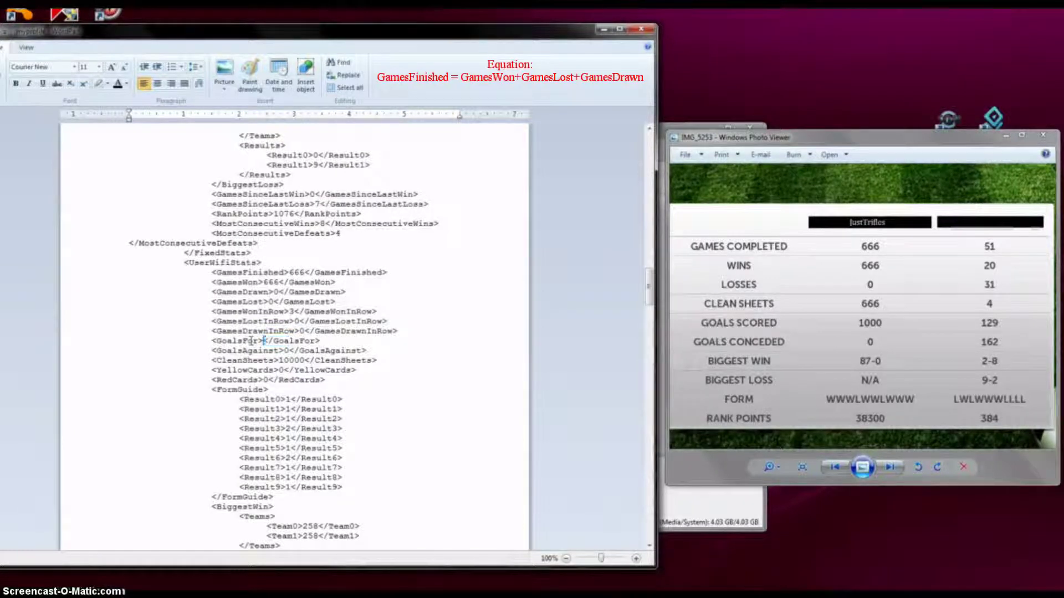
{"action": "type", "text": "1000"}
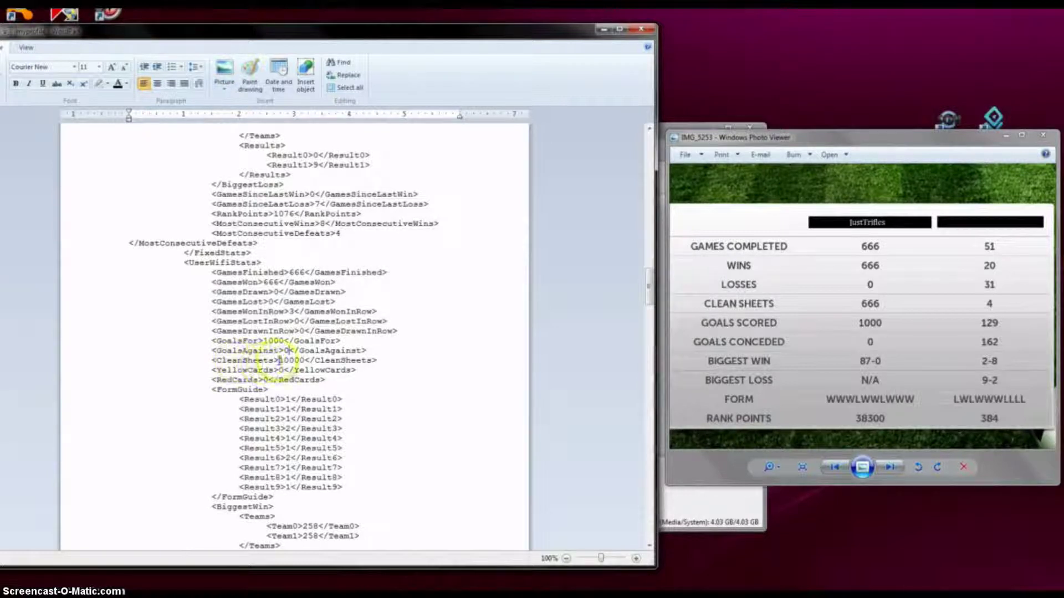
- Delete the old CleanSheets value 10000 and remove a stray 66 from its closing tag
{"action": "left_click_drag", "start_coordinate": [280, 360], "coordinate": [300, 362]}
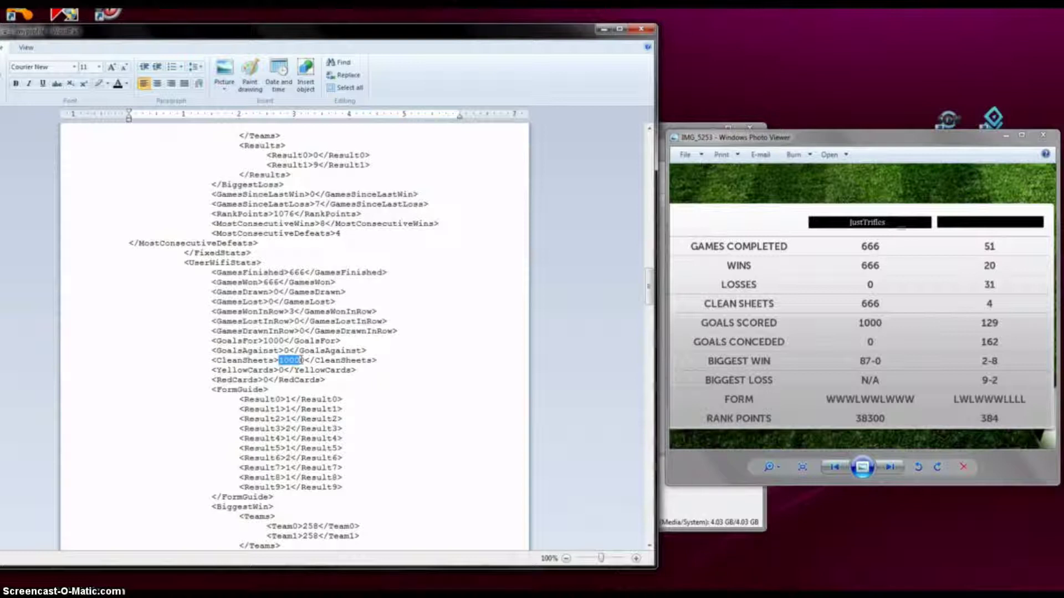
{"action": "left_click_drag", "start_coordinate": [280, 360], "coordinate": [306, 361]}
{"action": "key", "text": "BackSpace"}
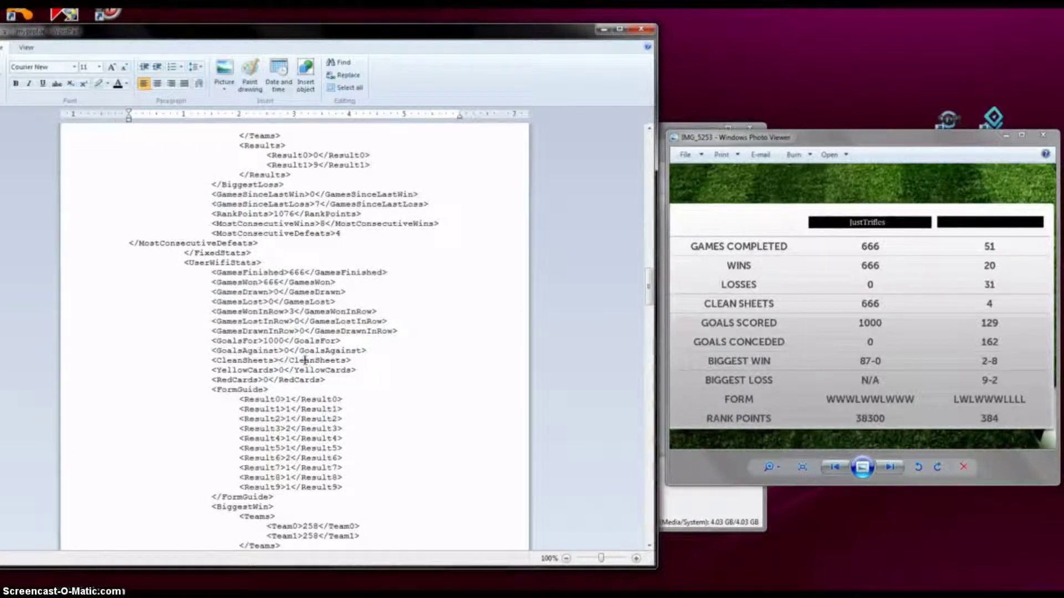
{"action": "left_click", "coordinate": [305, 361]}
{"action": "type", "text": "66"}
{"action": "key", "text": "BackSpace"}
{"action": "key", "text": "BackSpace"}
- Enlarge the WordPad zoom and enter 666 as the CleanSheets value
{"action": "scroll", "coordinate": [305, 363], "scroll_direction": "down", "scroll_amount": 1}
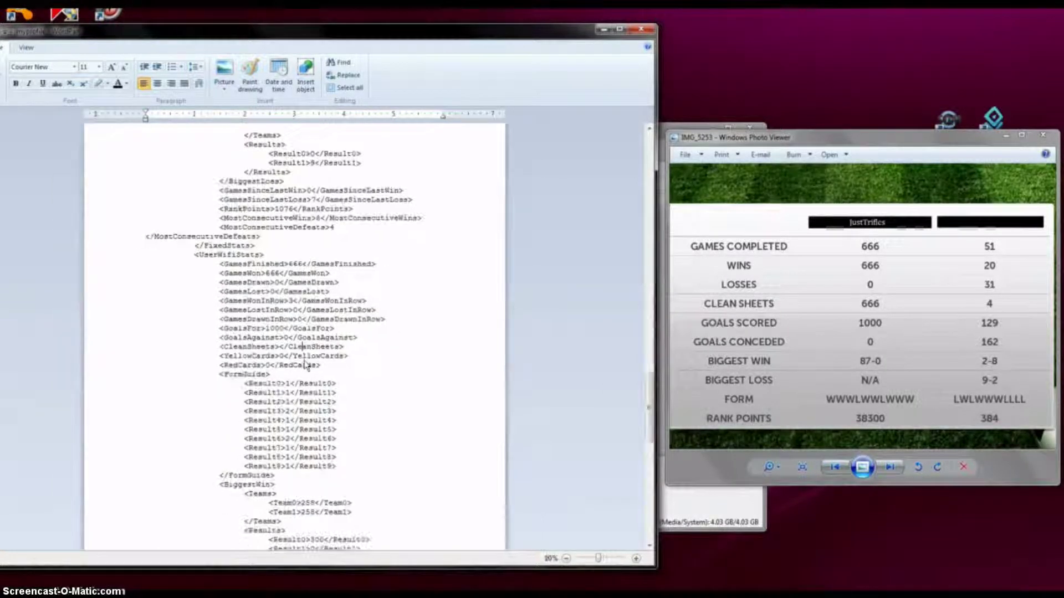
{"action": "left_click", "coordinate": [281, 347]}
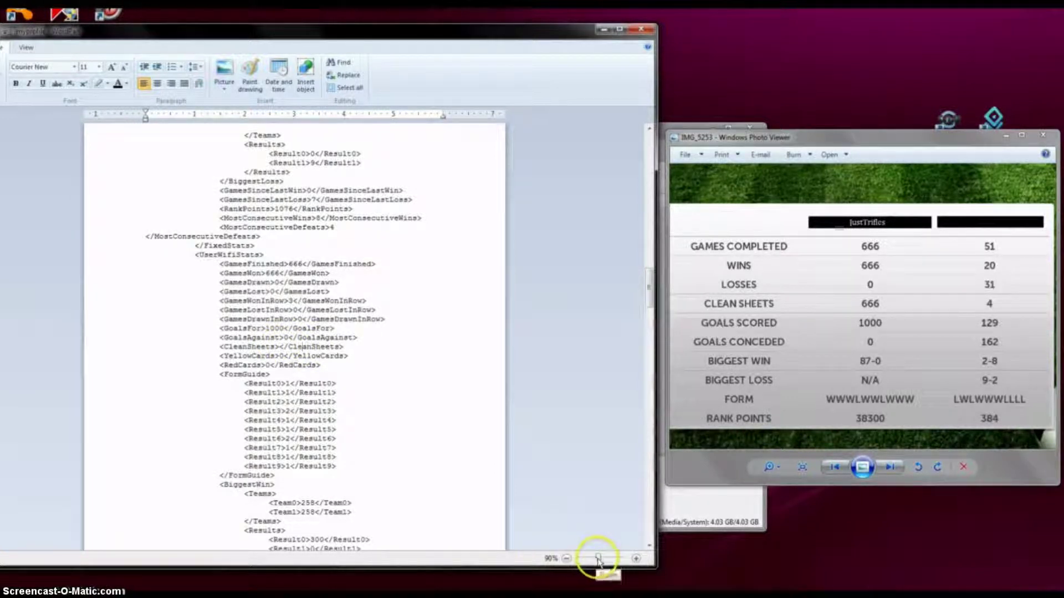
{"action": "left_click_drag", "start_coordinate": [599, 561], "coordinate": [602, 561]}
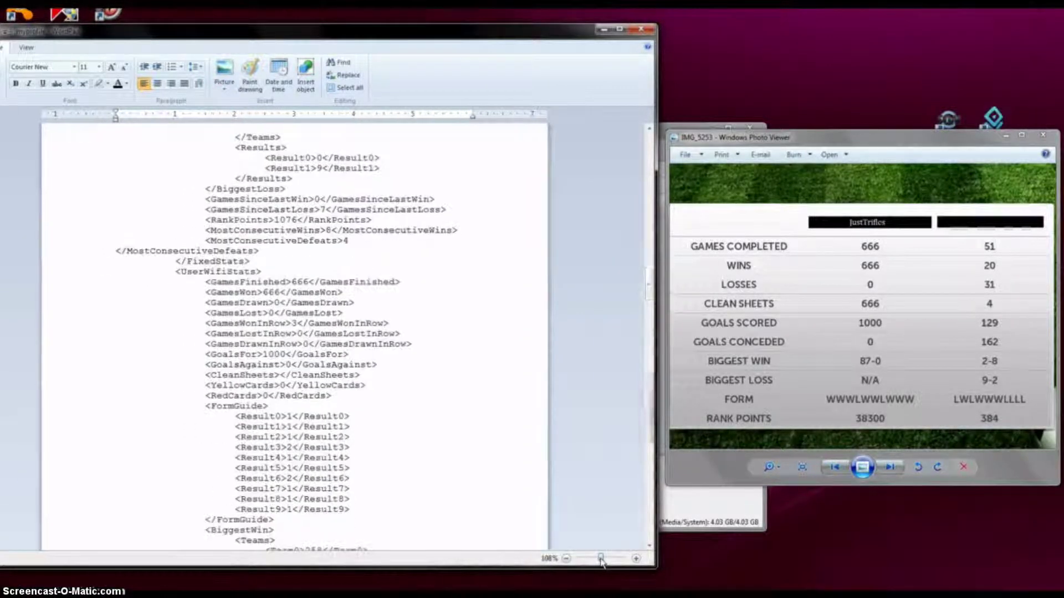
{"action": "double_click", "coordinate": [280, 376]}
{"action": "type", "text": "666"}
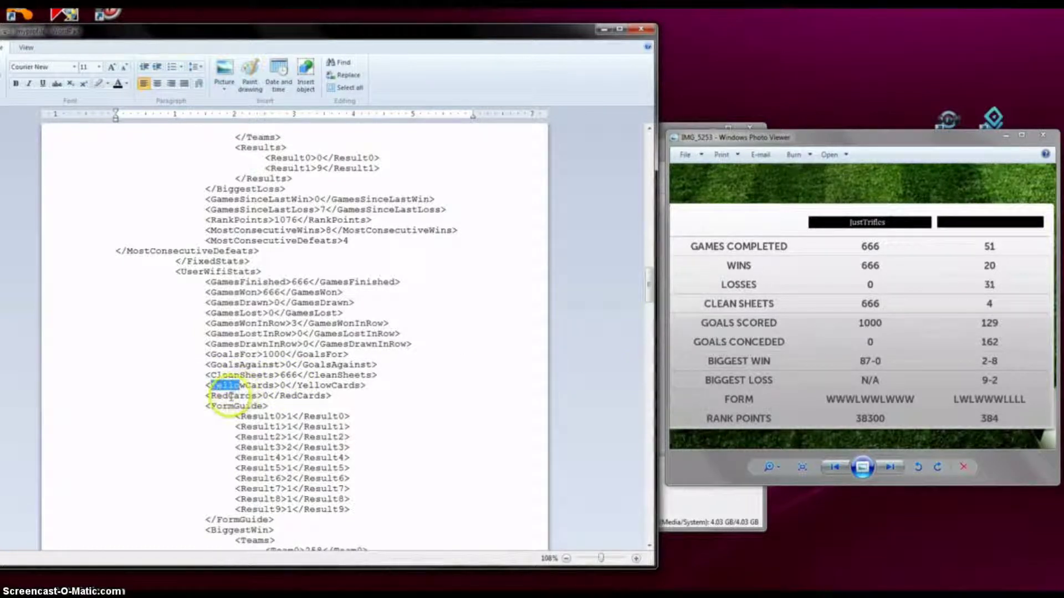
- Check the YellowCards line, confirming CleanSheets 666 with YellowCards and RedCards still 0
{"action": "left_click", "coordinate": [233, 395]}
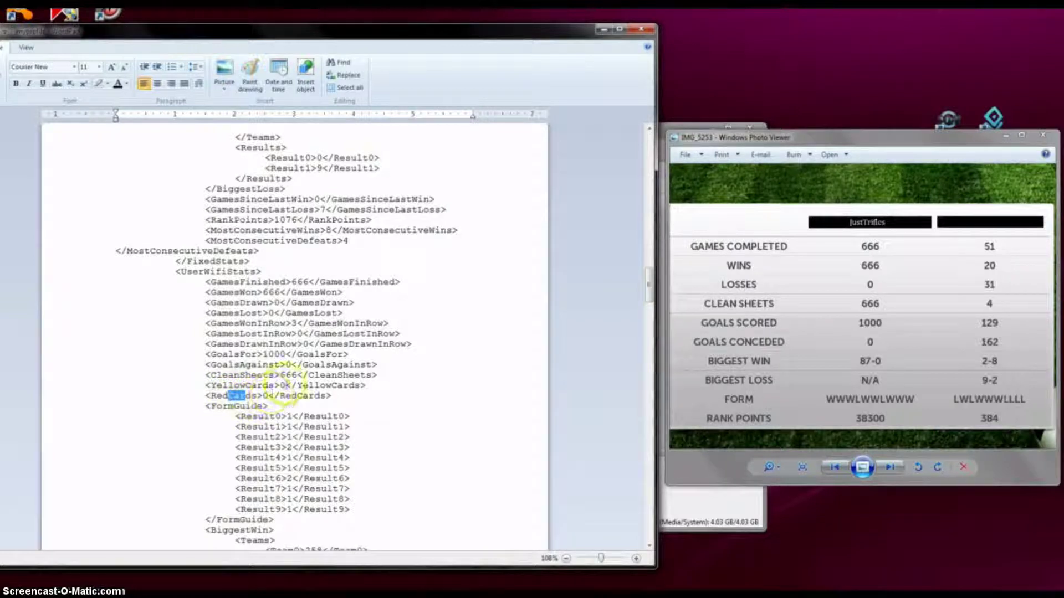
{"action": "left_click", "coordinate": [284, 385]}
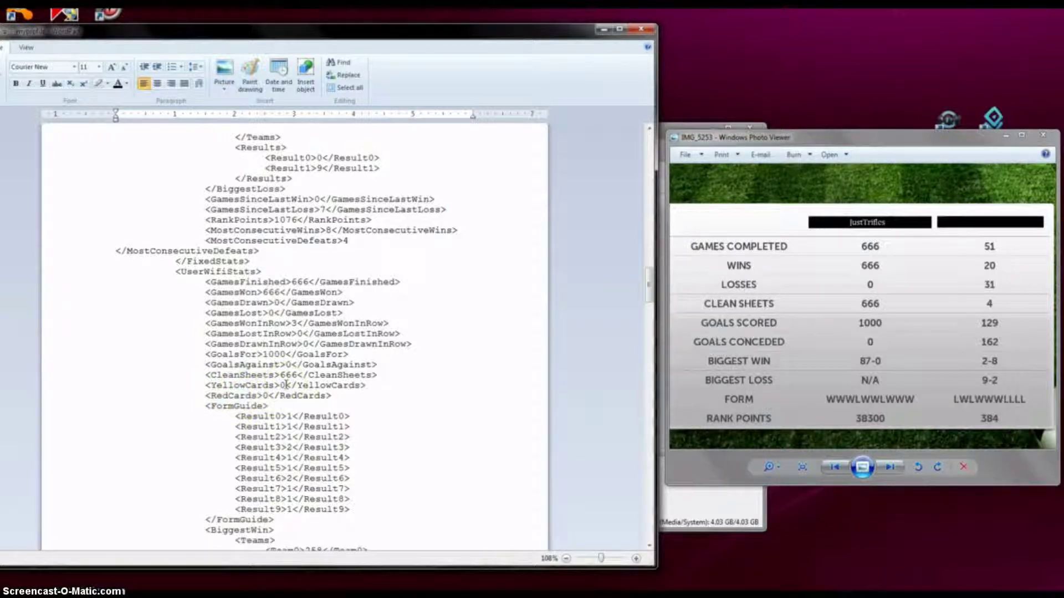
{"action": "left_click", "coordinate": [366, 359]}
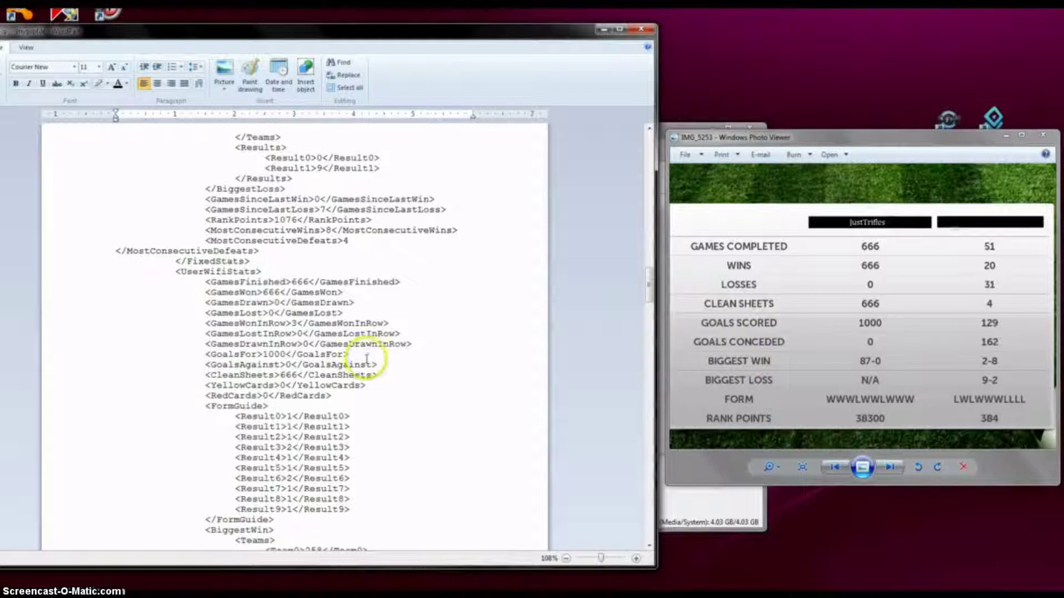
{"action": "left_click", "coordinate": [283, 387]}
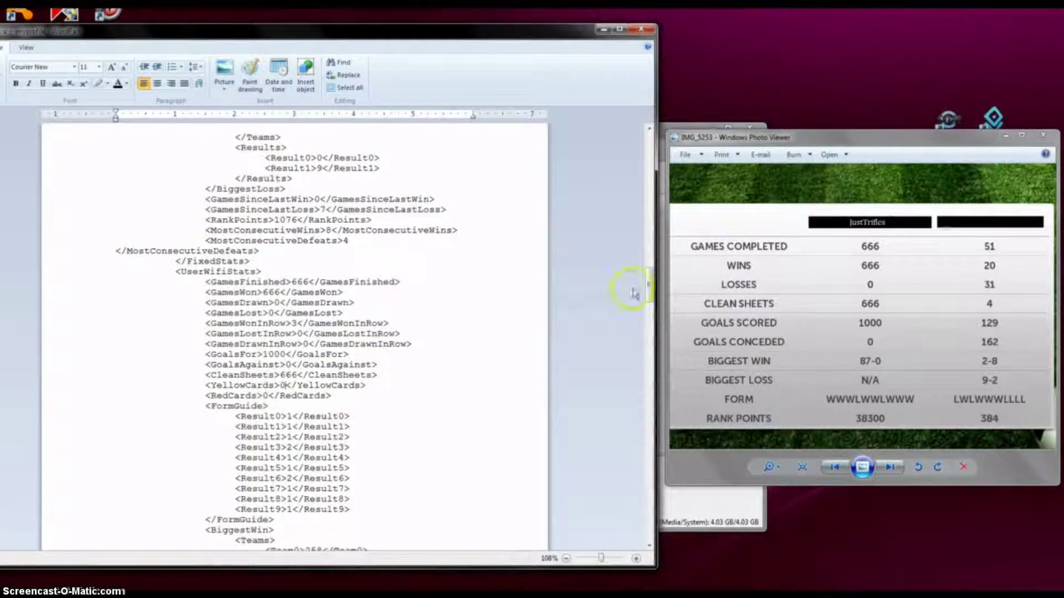
{"action": "left_click_drag", "start_coordinate": [647, 281], "coordinate": [647, 296]}
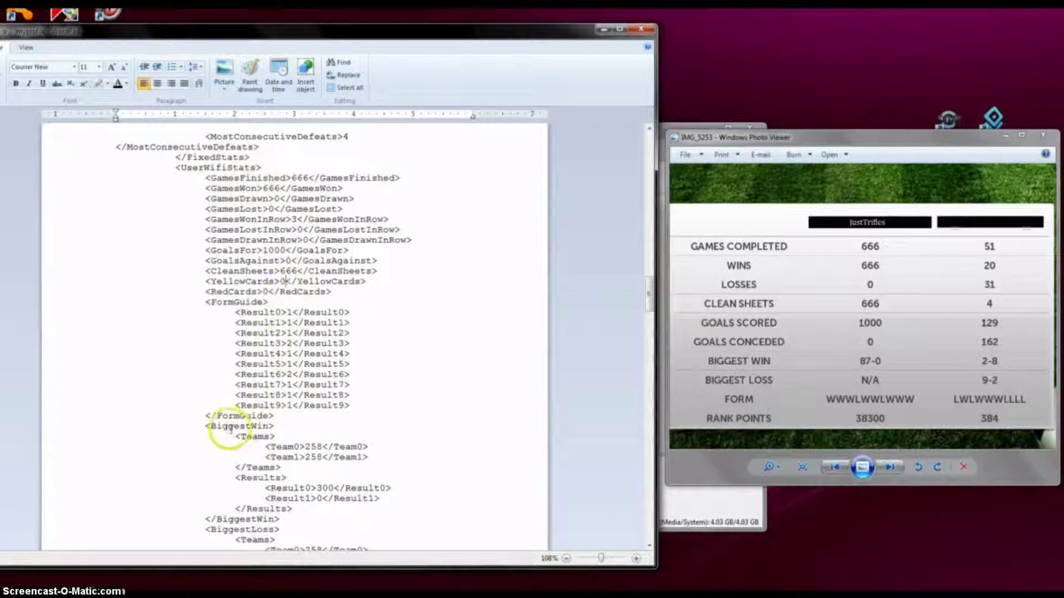
- Highlight the BiggestWin tag and select the Result0 value 300
{"action": "left_click_drag", "start_coordinate": [211, 426], "coordinate": [270, 423]}
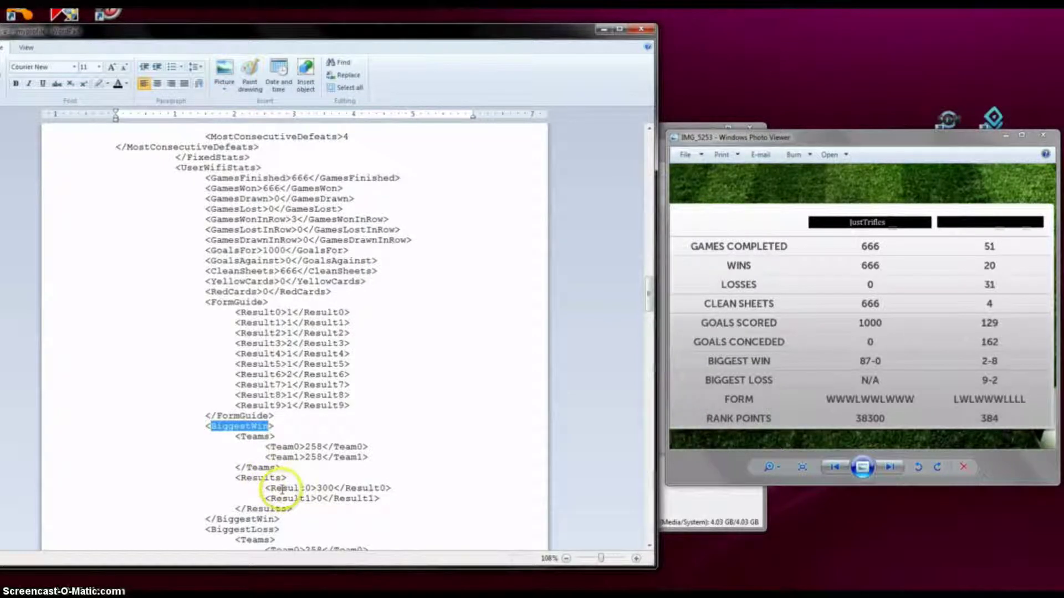
{"action": "left_click", "coordinate": [319, 488]}
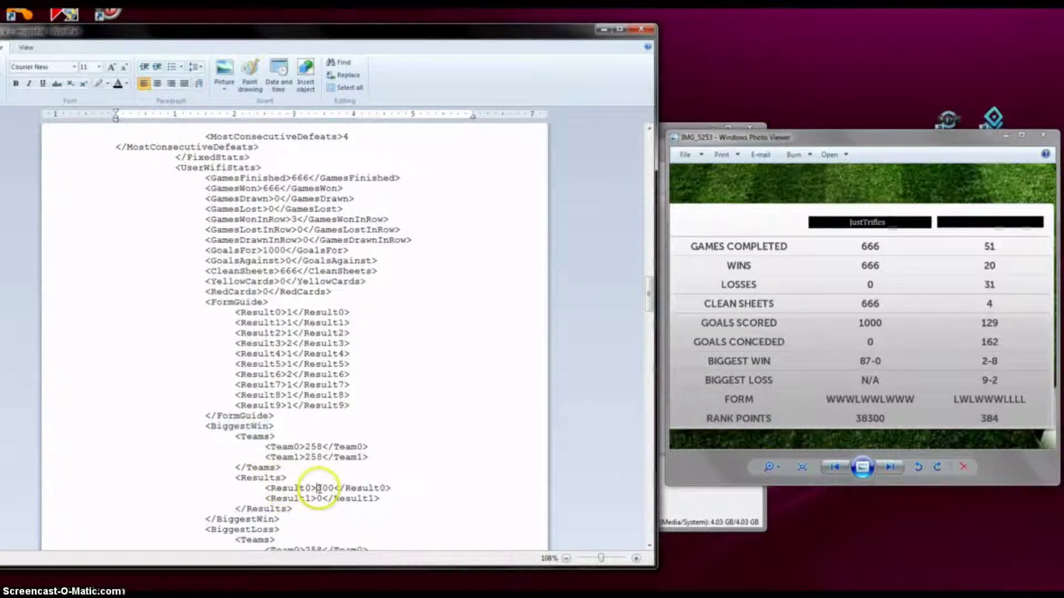
{"action": "double_click", "coordinate": [332, 490]}
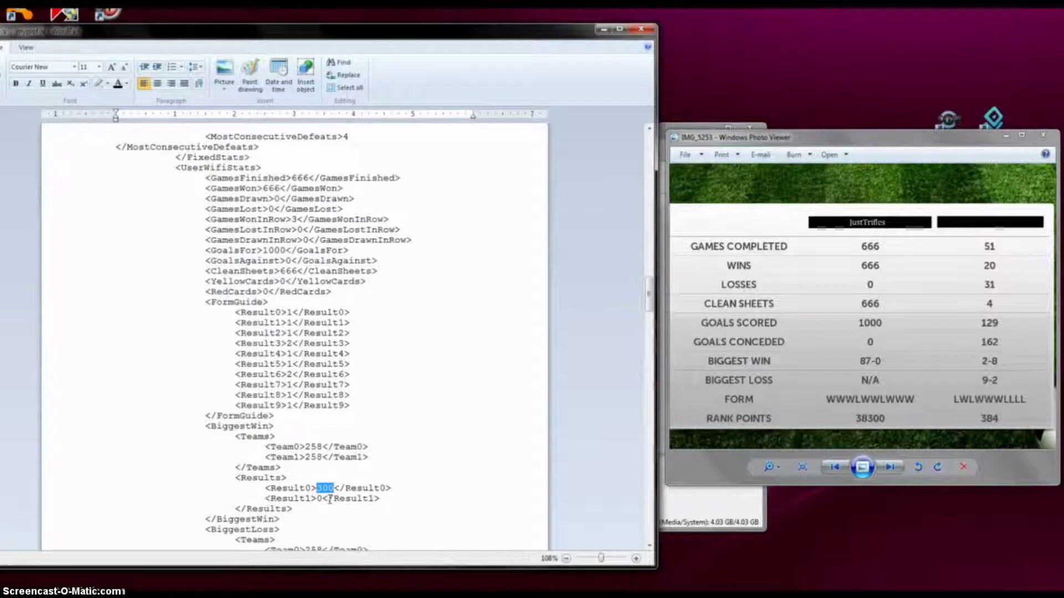
- Replace the BiggestWin Result0 value 300 with 87
{"action": "key", "text": "BackSpace"}
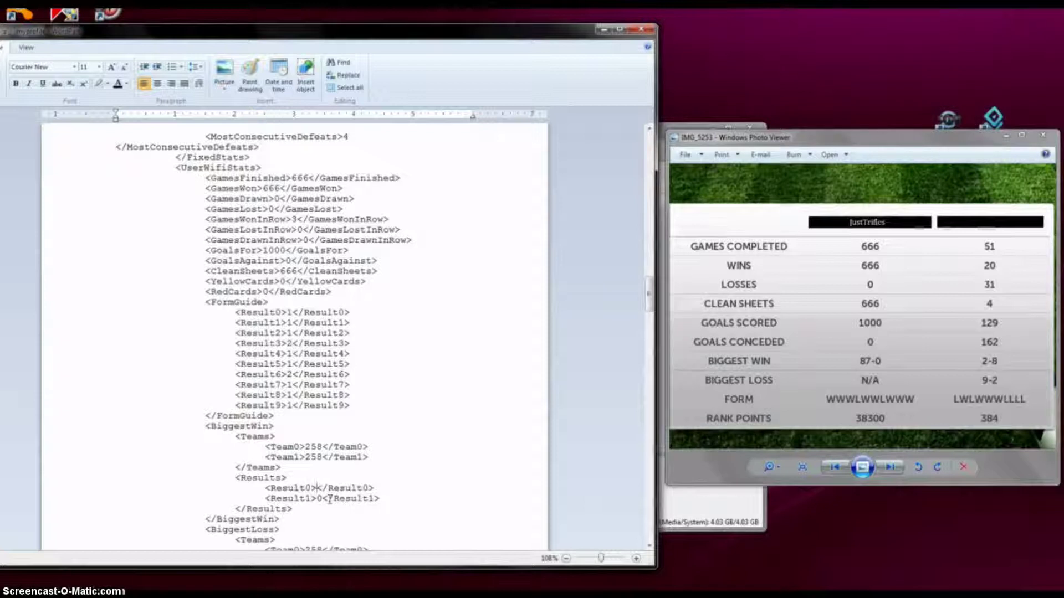
{"action": "type", "text": "87"}
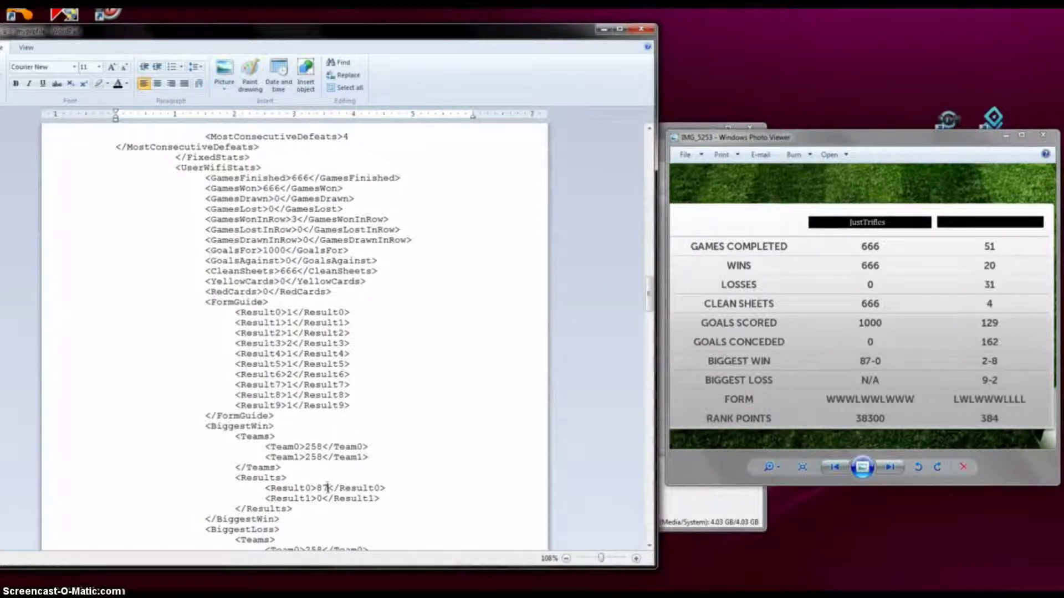
{"action": "left_click", "coordinate": [327, 487]}
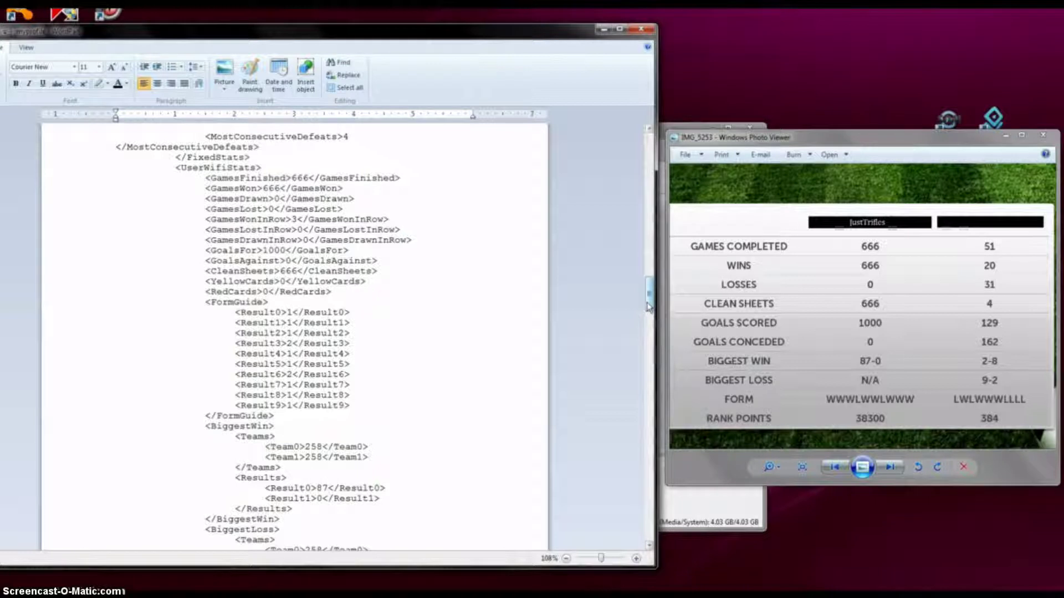
- Return the WordPad page zoom to 100% with the status-bar zoom controls
{"action": "left_click_drag", "start_coordinate": [648, 305], "coordinate": [648, 305]}
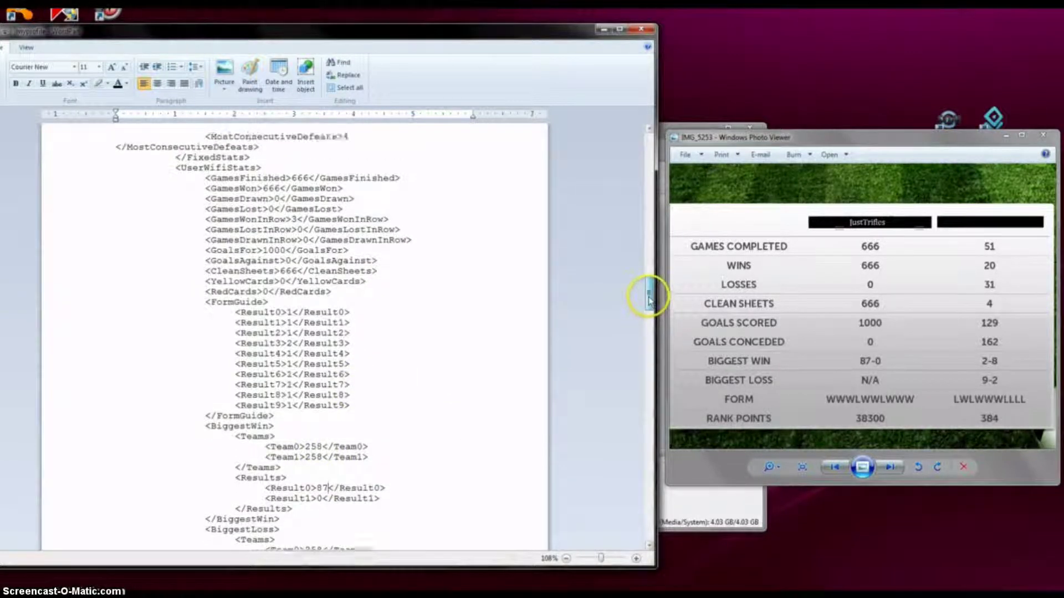
{"action": "scroll", "coordinate": [648, 298], "scroll_direction": "up", "scroll_amount": 1}
{"action": "left_click", "coordinate": [329, 507]}
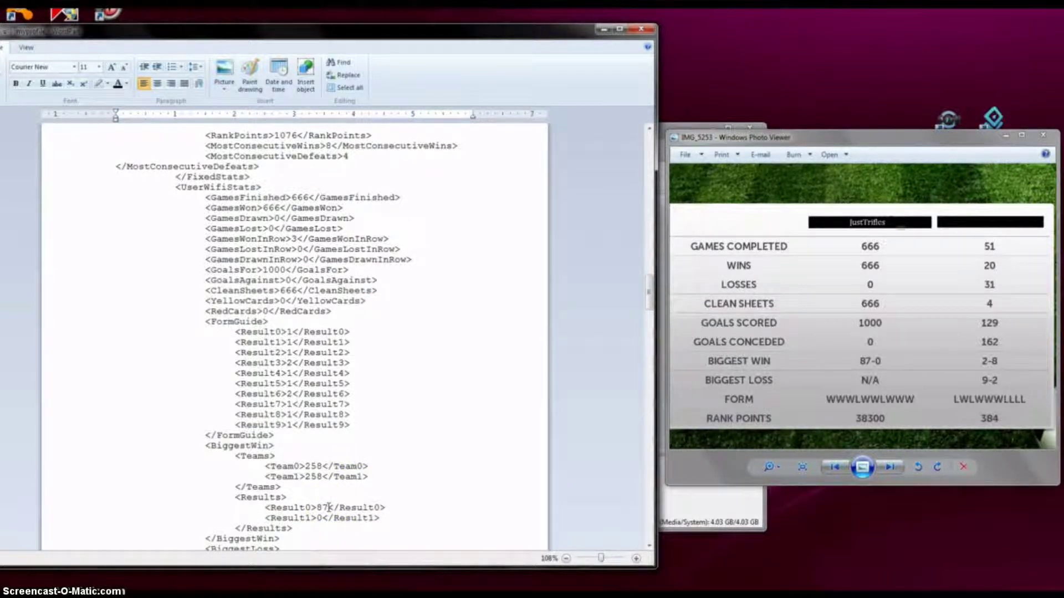
{"action": "scroll", "coordinate": [329, 508], "scroll_direction": "down", "scroll_amount": 2}
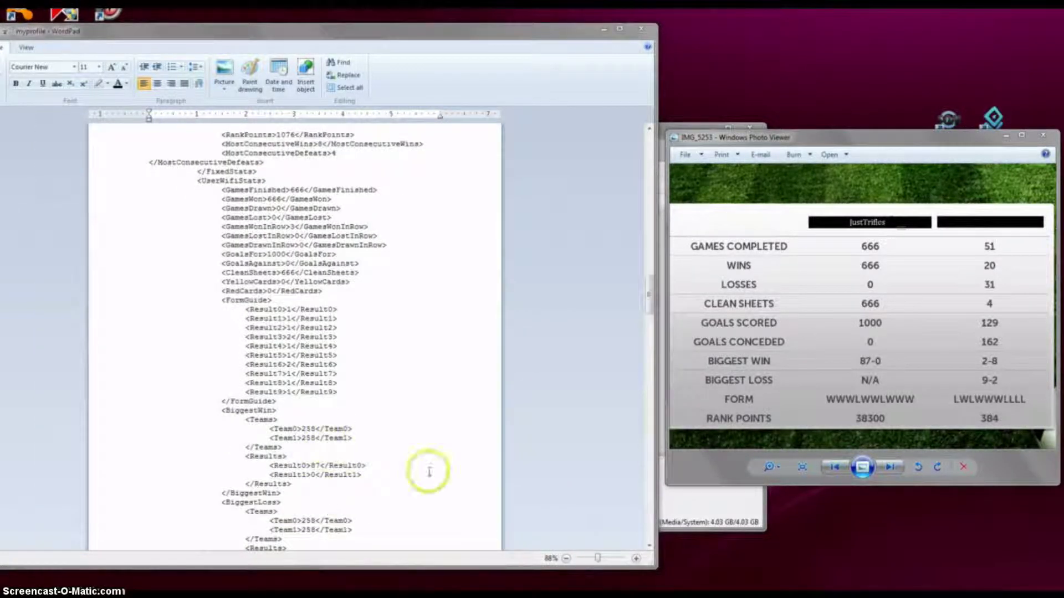
{"action": "left_click", "coordinate": [636, 558]}
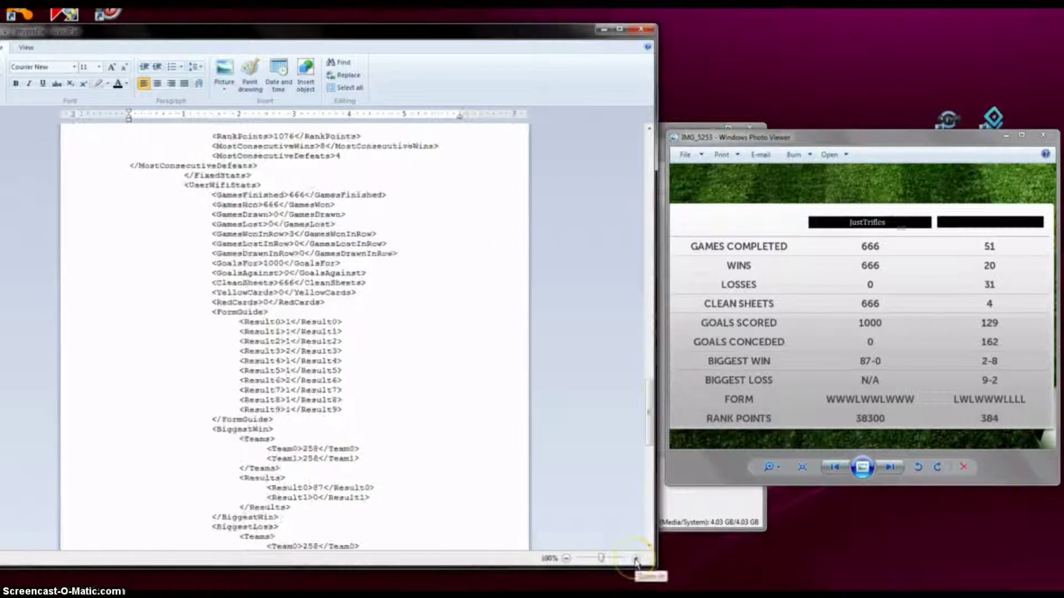
{"action": "left_click", "coordinate": [636, 559]}
{"action": "left_click", "coordinate": [610, 559]}
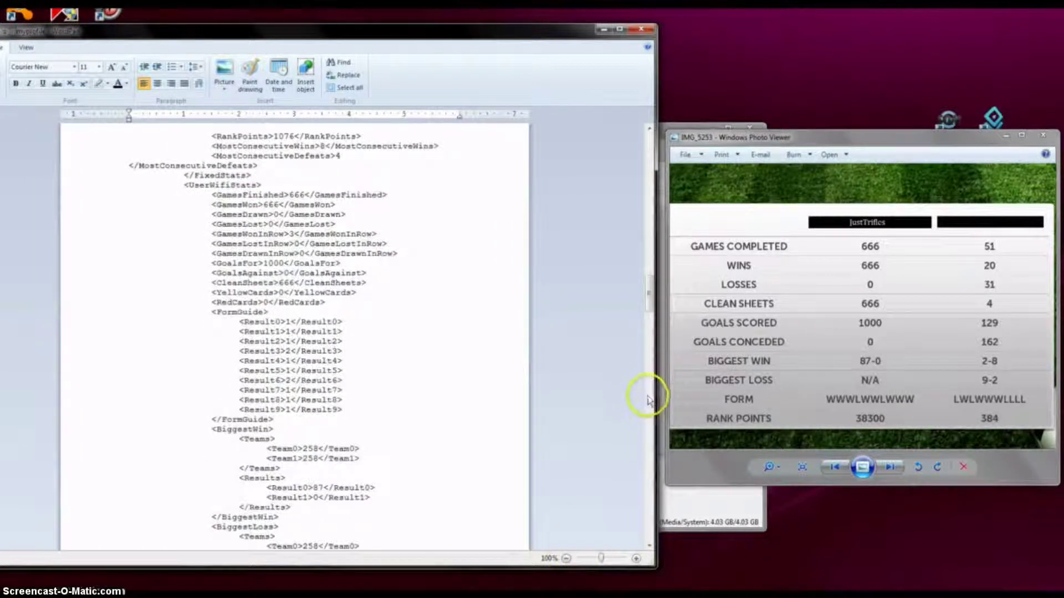
{"action": "scroll", "coordinate": [650, 280], "scroll_direction": "down", "scroll_amount": 1}
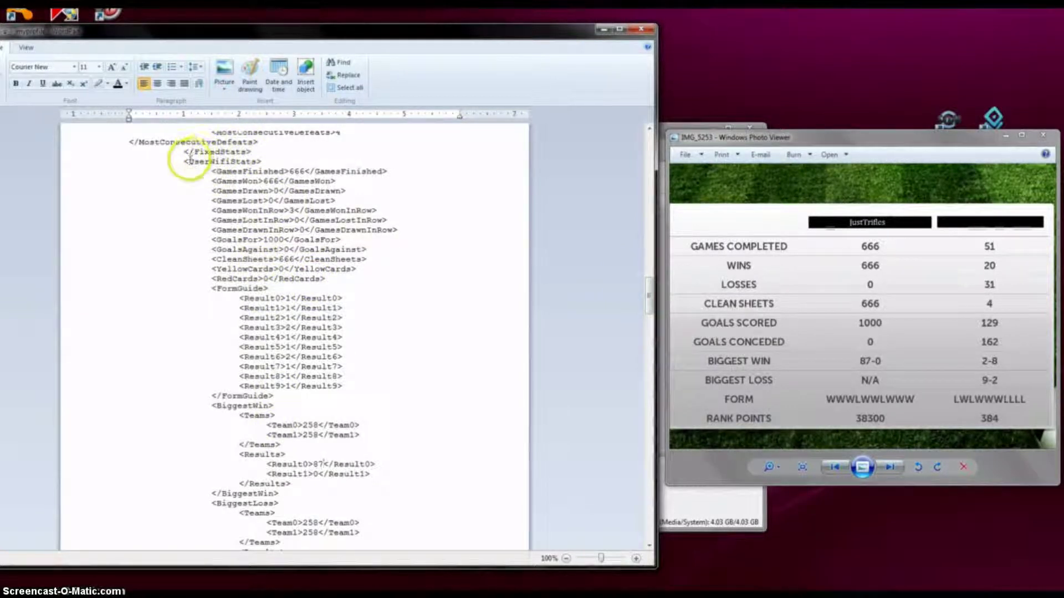
{"action": "double_click", "coordinate": [244, 161]}
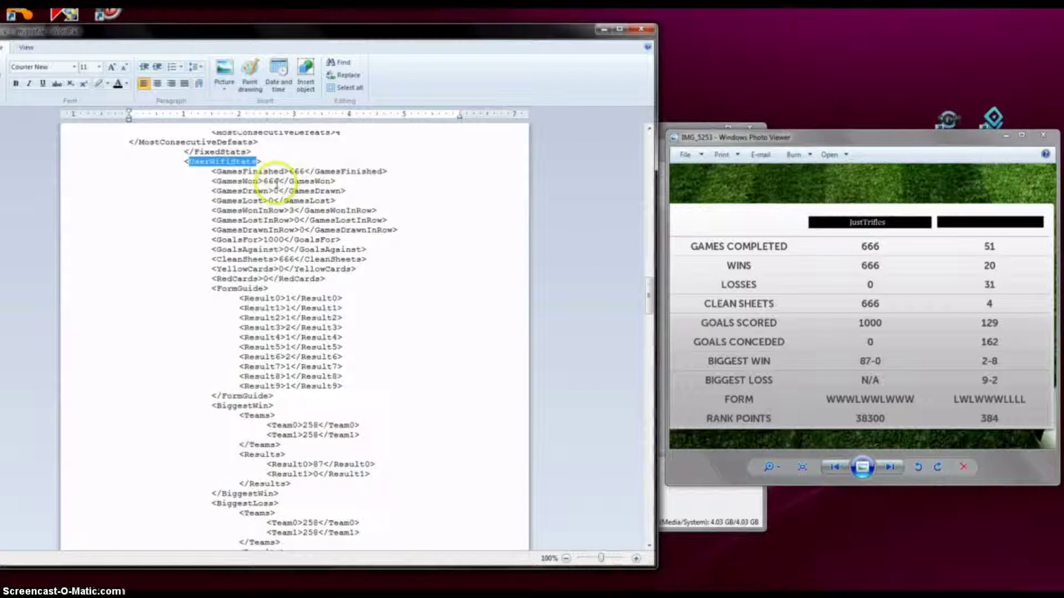
{"action": "left_click", "coordinate": [266, 239]}
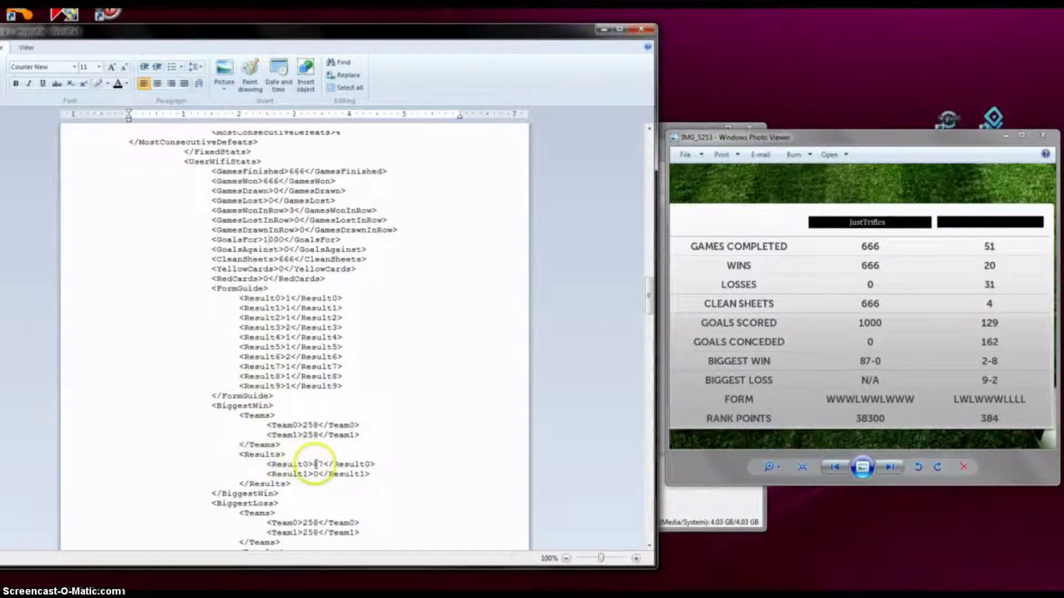
{"action": "left_click_drag", "start_coordinate": [314, 465], "coordinate": [323, 465]}
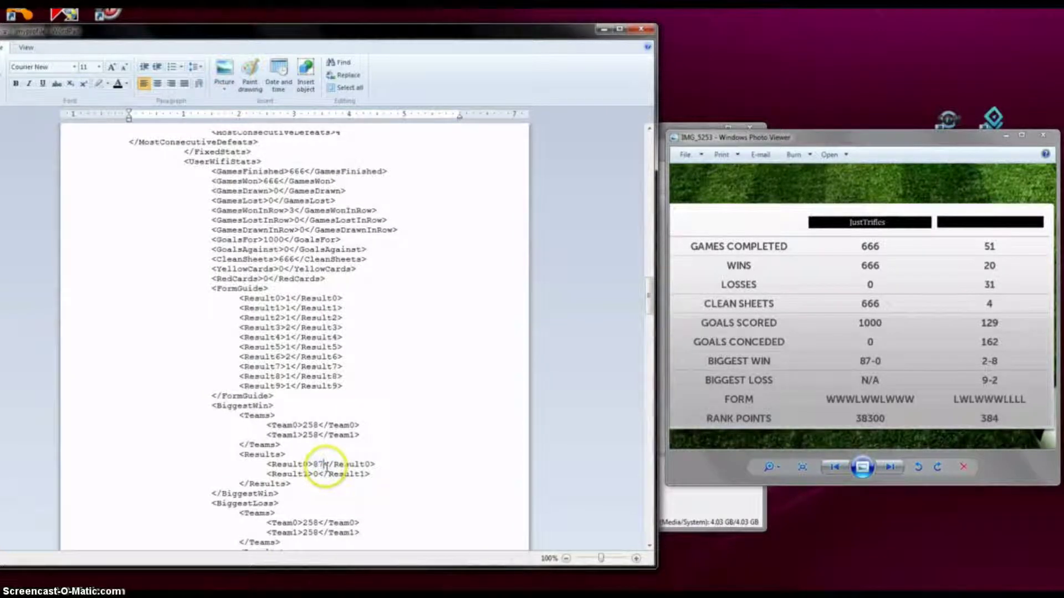
{"action": "double_click", "coordinate": [319, 464]}
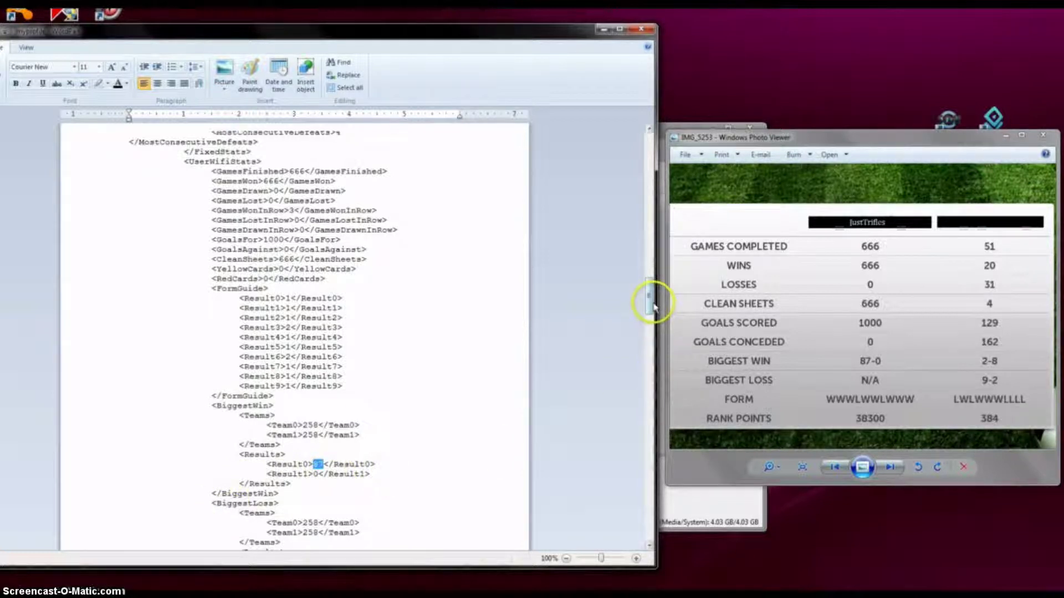
{"action": "scroll", "coordinate": [652, 305], "scroll_direction": "down", "scroll_amount": 2}
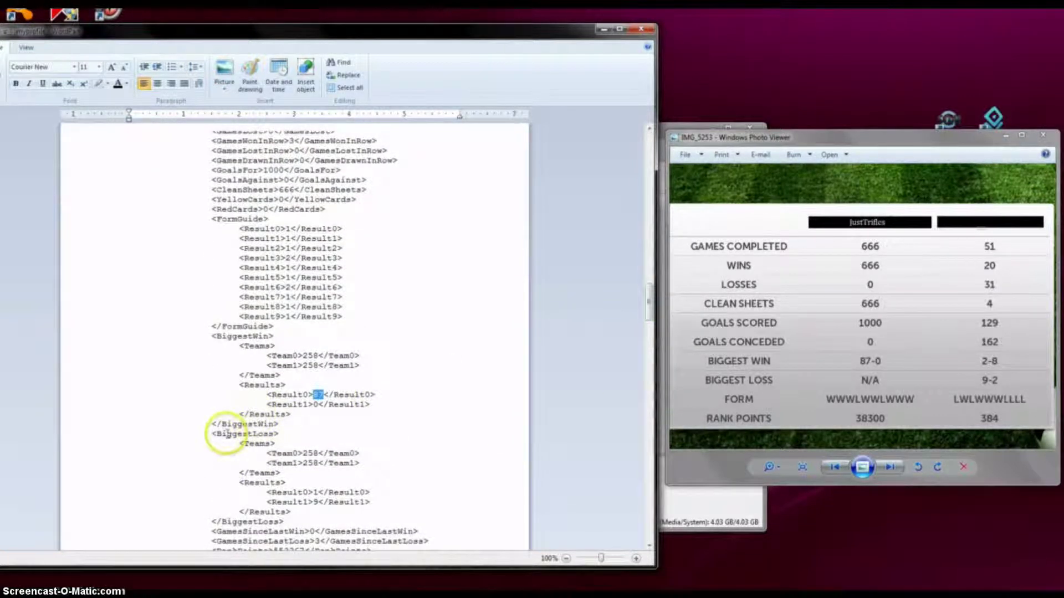
- Find the BiggestLoss Results lines and select the 1 in Result0 to replace it with 0
{"action": "left_click_drag", "start_coordinate": [216, 434], "coordinate": [273, 434]}
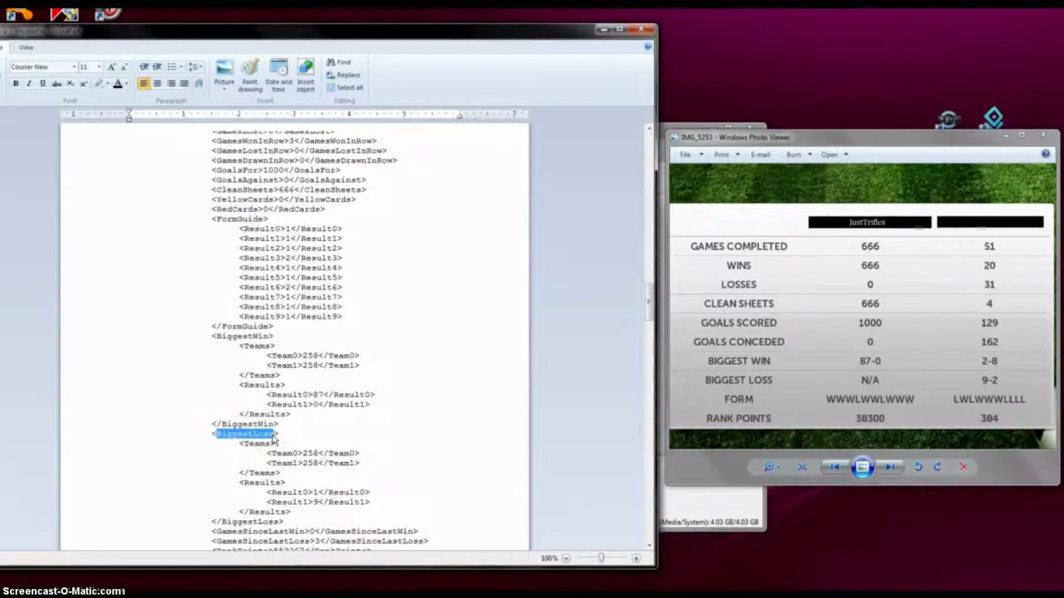
{"action": "left_click", "coordinate": [269, 461]}
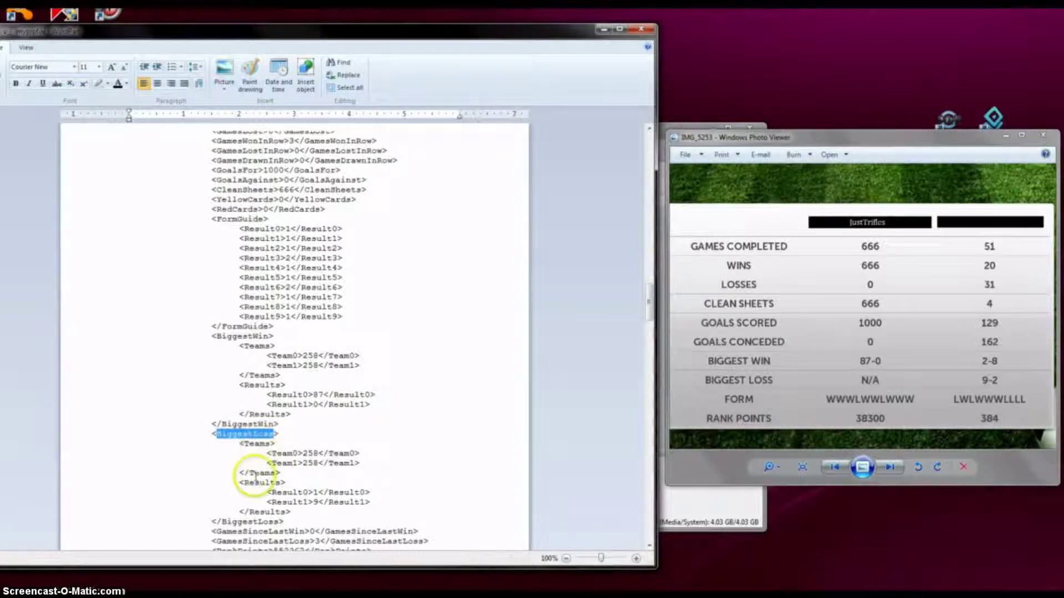
{"action": "left_click", "coordinate": [250, 483]}
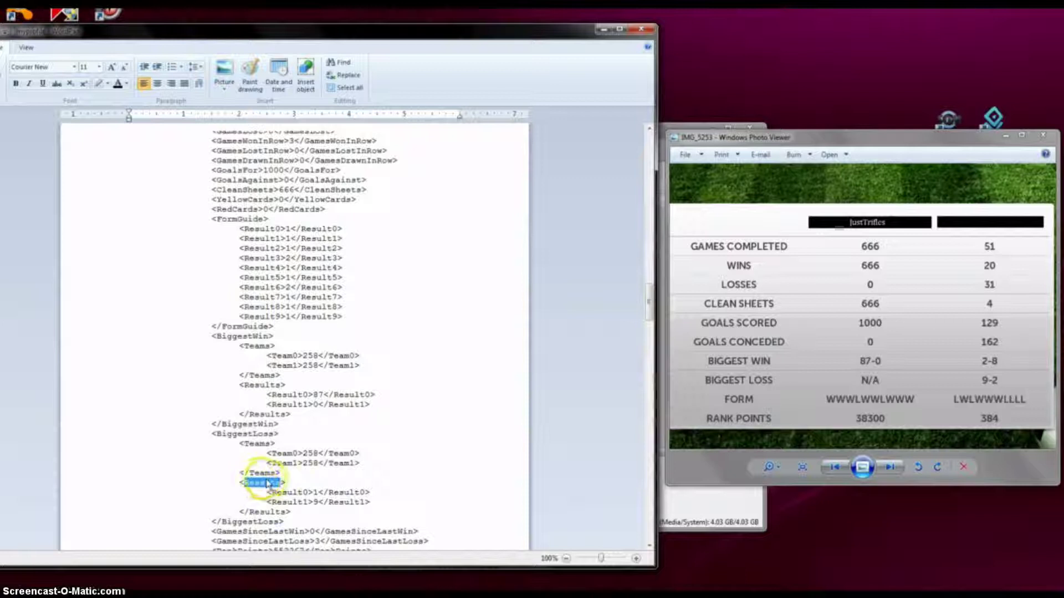
{"action": "left_click", "coordinate": [313, 492]}
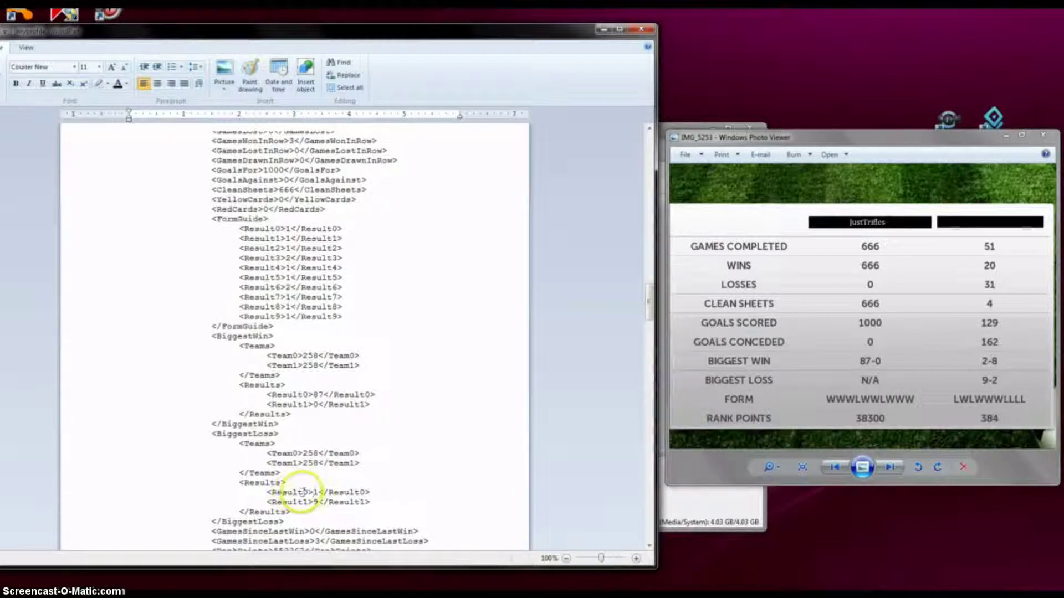
{"action": "double_click", "coordinate": [314, 492]}
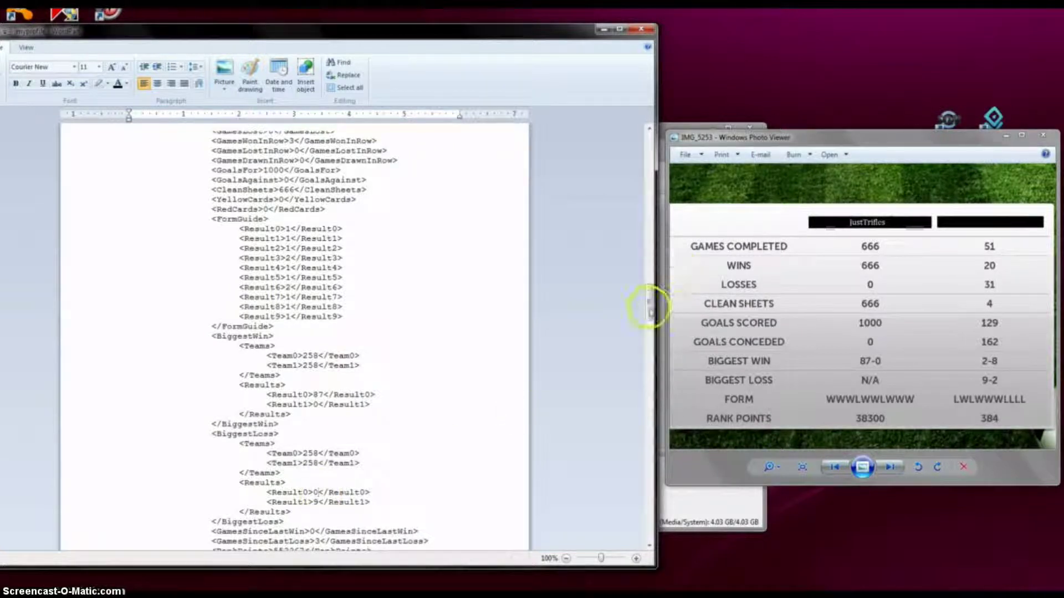
- Scroll the XML back up to the <UserWifiStats> block
{"action": "scroll", "coordinate": [650, 310], "scroll_direction": "down", "scroll_amount": 1}
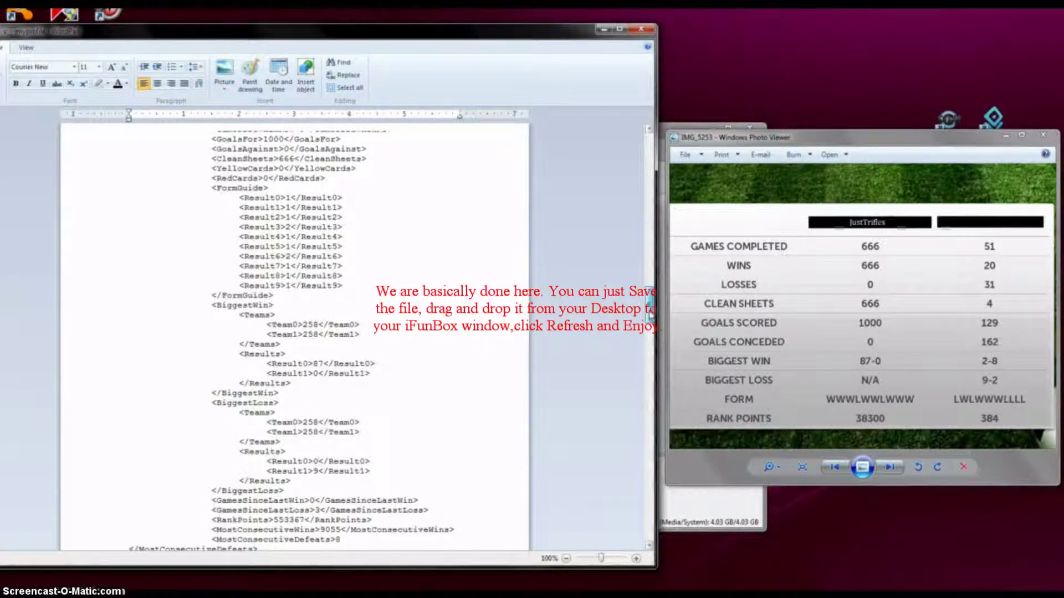
{"action": "scroll", "coordinate": [650, 313], "scroll_direction": "down", "scroll_amount": 1}
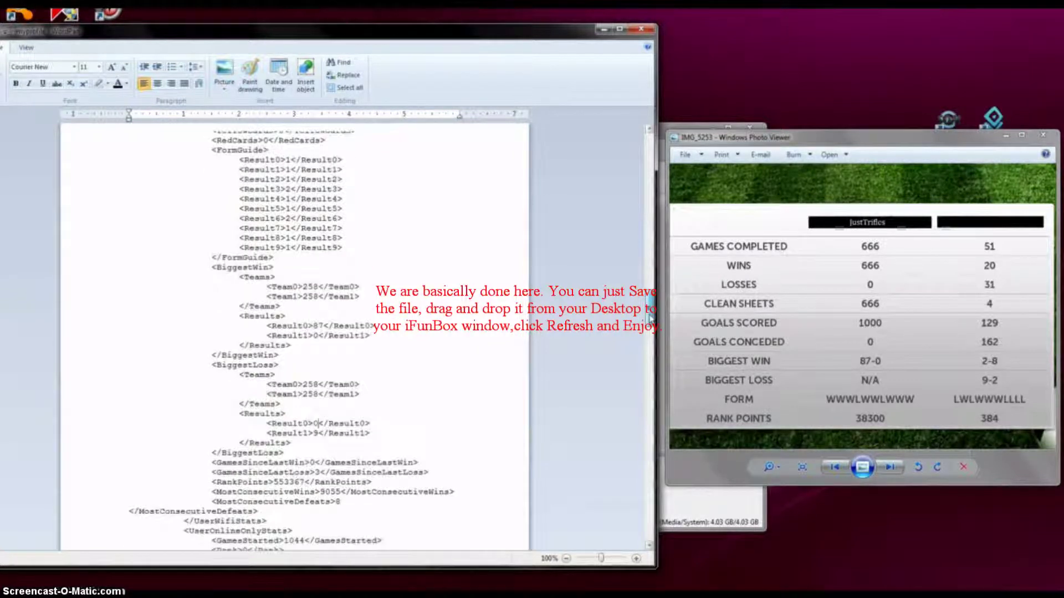
{"action": "scroll", "coordinate": [650, 318], "scroll_direction": "down", "scroll_amount": 1}
{"action": "scroll", "coordinate": [651, 318], "scroll_direction": "up", "scroll_amount": 3}
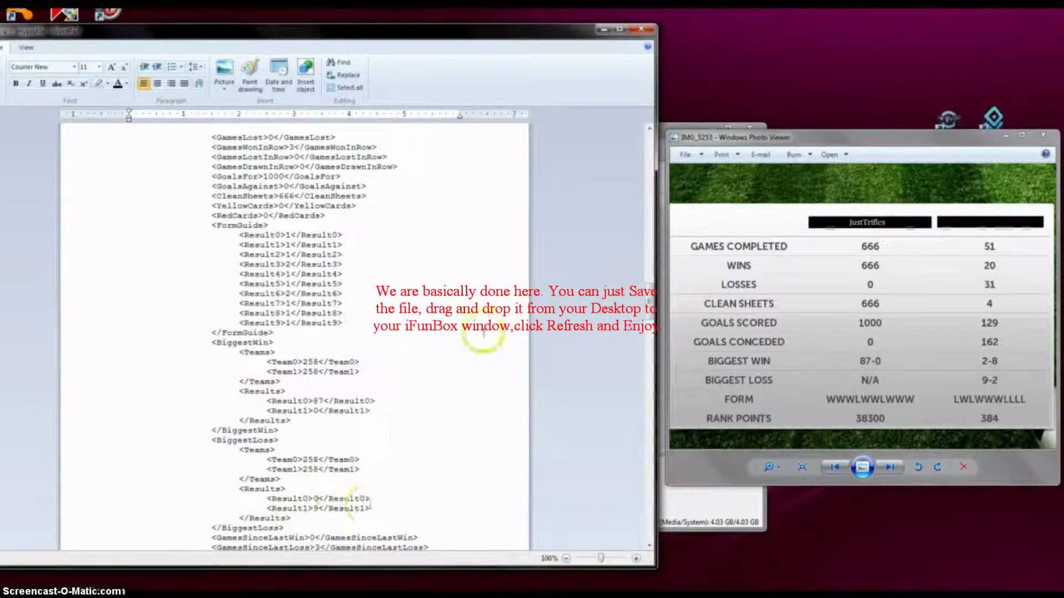
{"action": "scroll", "coordinate": [650, 297], "scroll_direction": "up", "scroll_amount": 2}
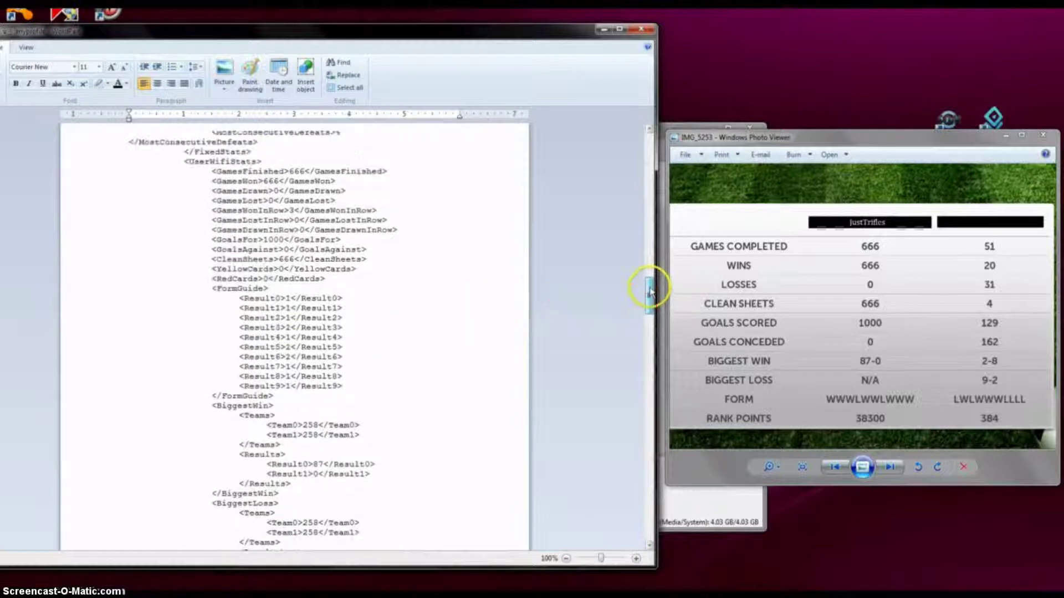
- Reposition the WordPad window beside the screenshot and select the UserWifiStats tag name
{"action": "left_click_drag", "start_coordinate": [650, 293], "coordinate": [646, 286]}
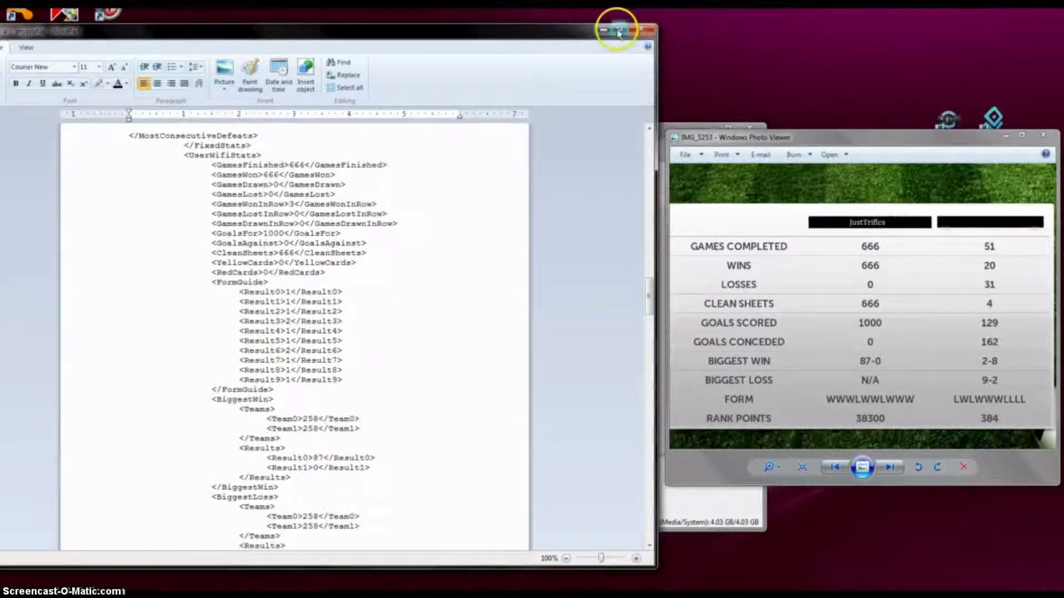
{"action": "left_click_drag", "start_coordinate": [577, 33], "coordinate": [577, 34]}
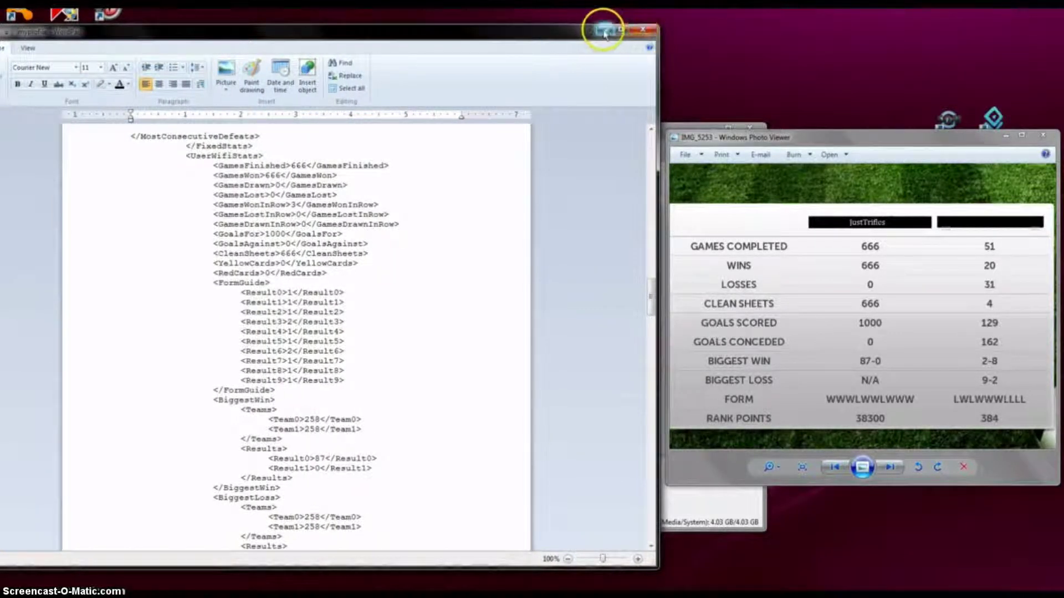
{"action": "left_click_drag", "start_coordinate": [580, 33], "coordinate": [585, 50]}
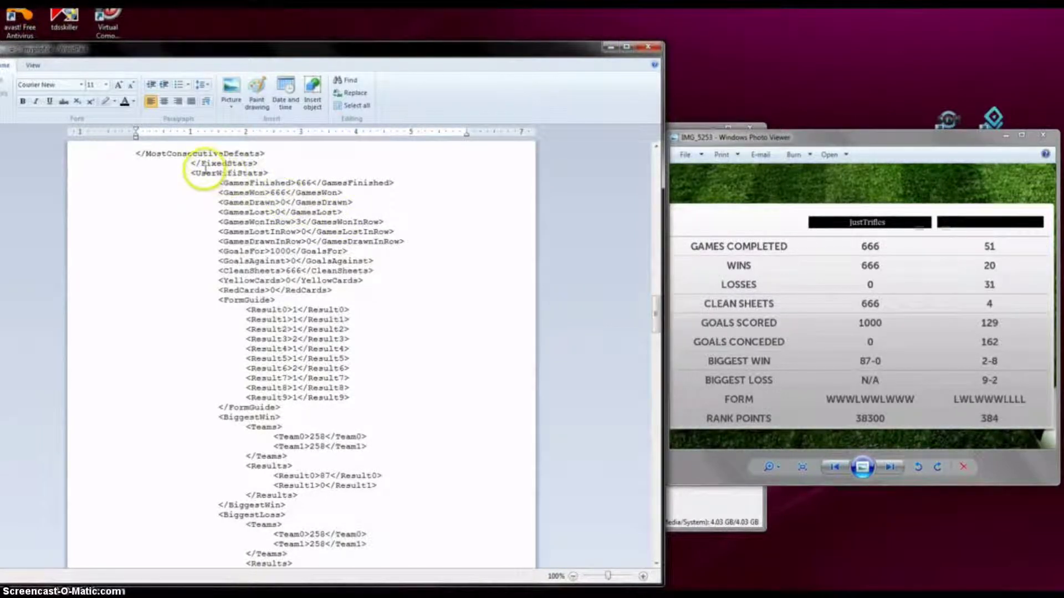
{"action": "left_click_drag", "start_coordinate": [195, 173], "coordinate": [267, 173]}
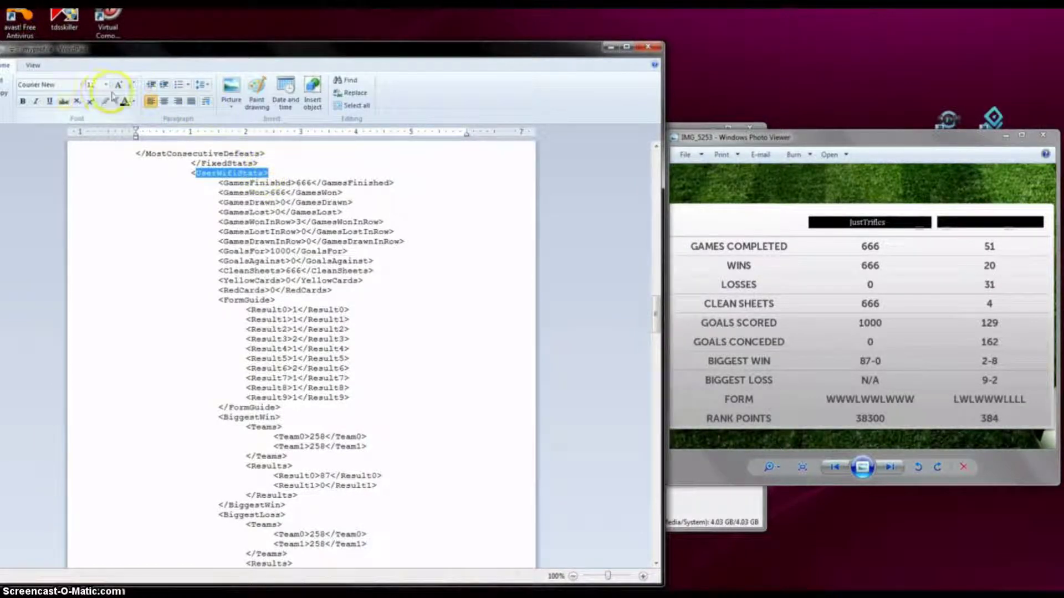
{"action": "left_click_drag", "start_coordinate": [162, 52], "coordinate": [183, 55]}
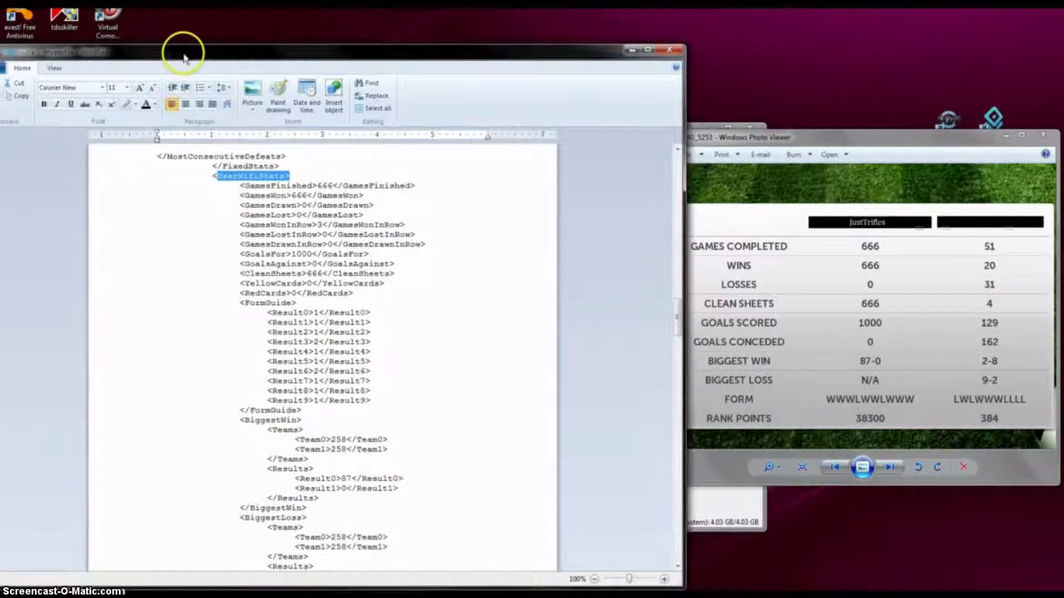
- Highlight the UserWifiStats tag and the GamesFinished and GamesWon 666 values in yellow
{"action": "left_click", "coordinate": [137, 105]}
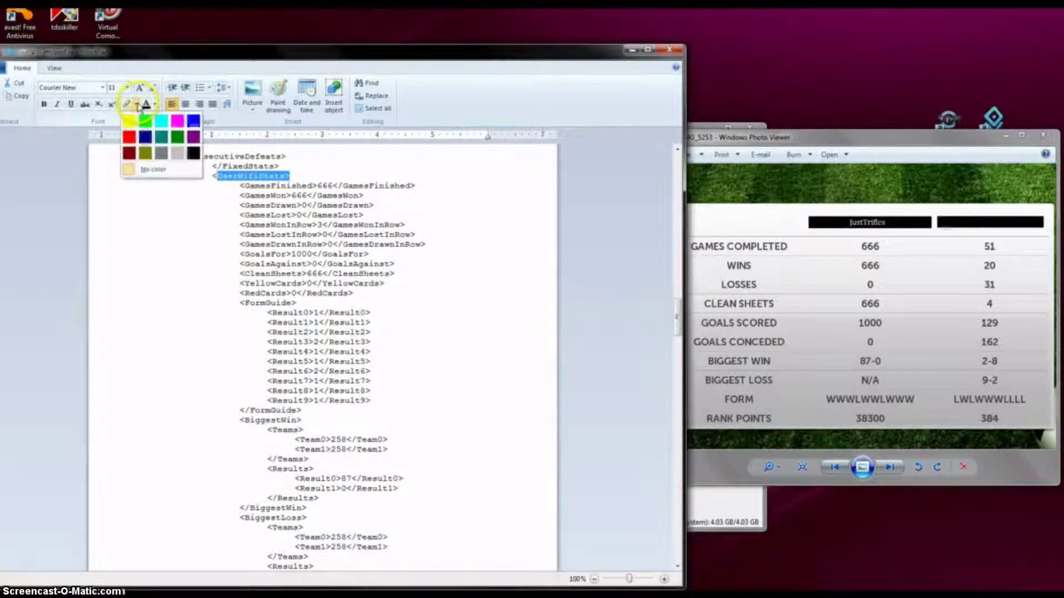
{"action": "left_click", "coordinate": [129, 120]}
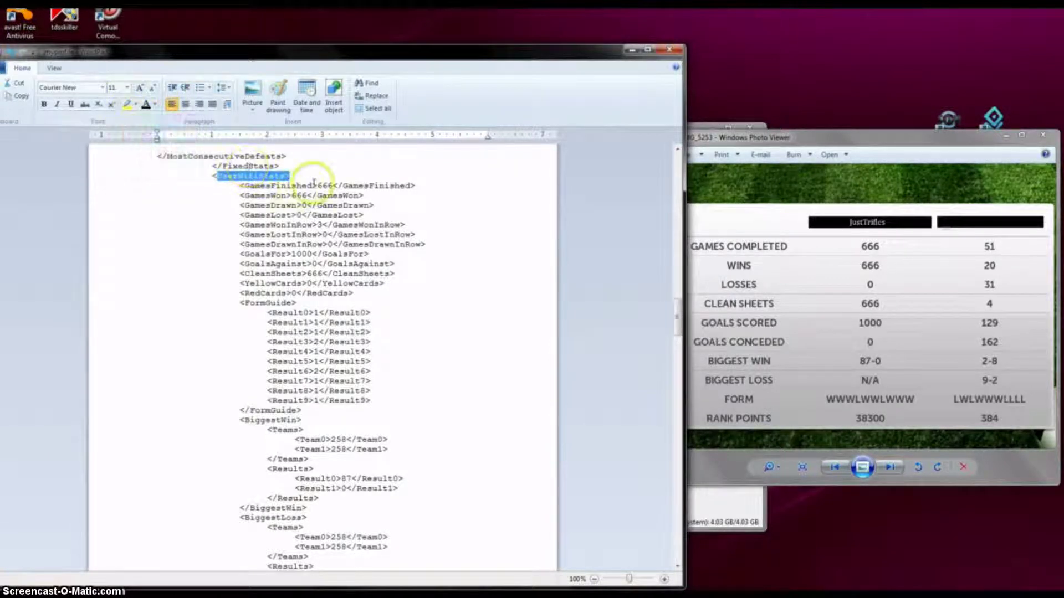
{"action": "left_click", "coordinate": [314, 183]}
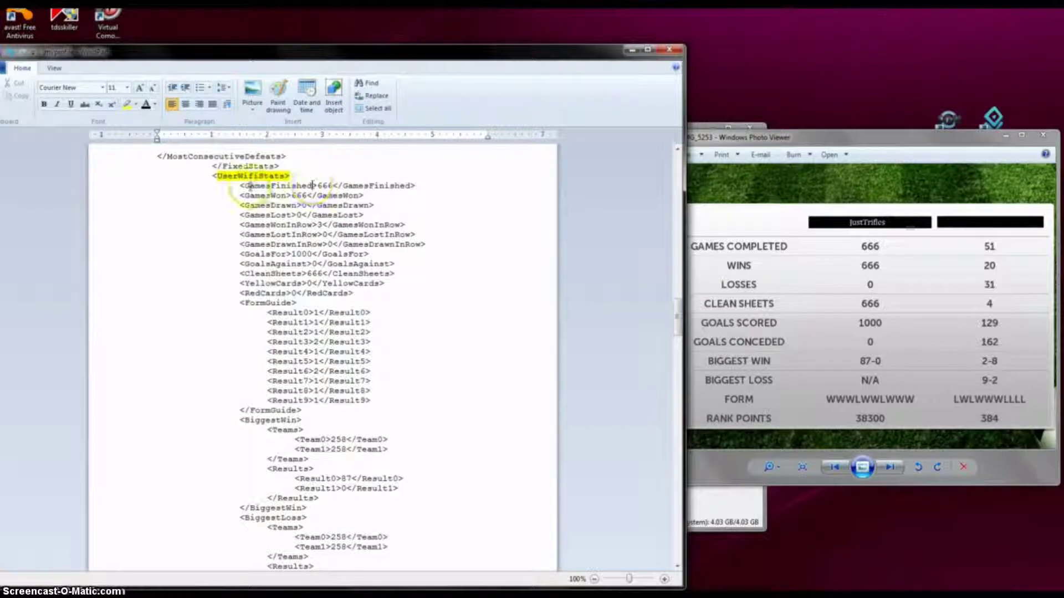
{"action": "left_click_drag", "start_coordinate": [317, 186], "coordinate": [334, 187]}
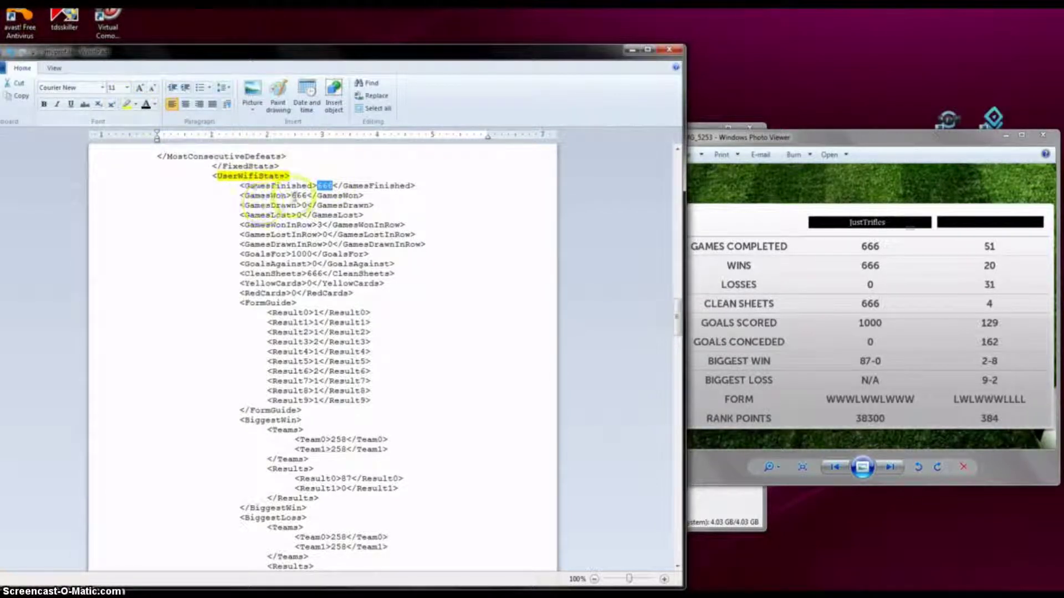
{"action": "left_click_drag", "start_coordinate": [292, 196], "coordinate": [307, 196]}
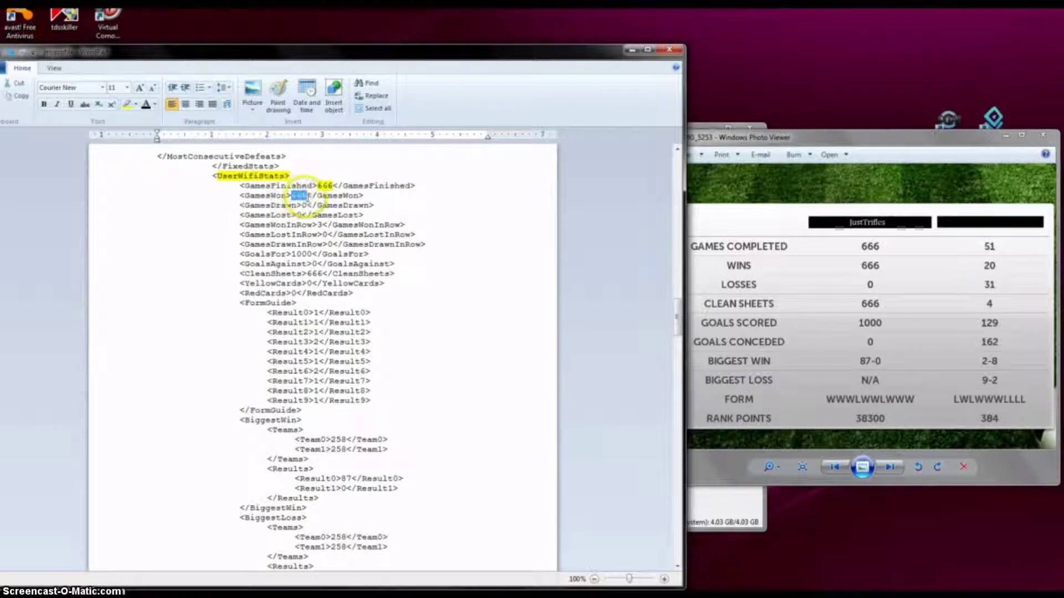
{"action": "left_click", "coordinate": [127, 105]}
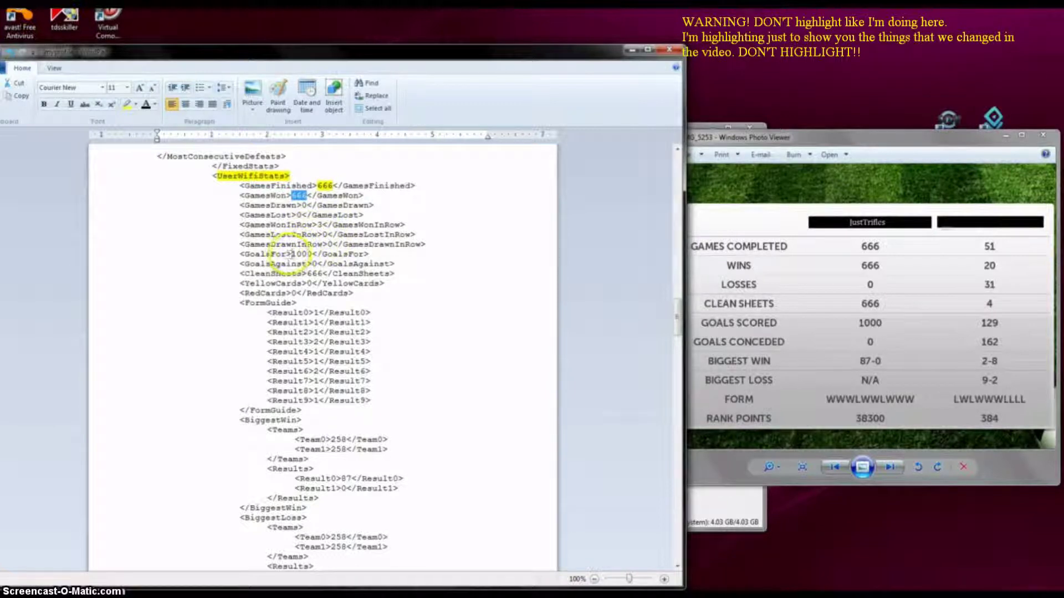
- Highlight GoalsFor 1000 and the GamesDrawn and GamesLost 0 values in yellow
{"action": "left_click_drag", "start_coordinate": [292, 255], "coordinate": [312, 254]}
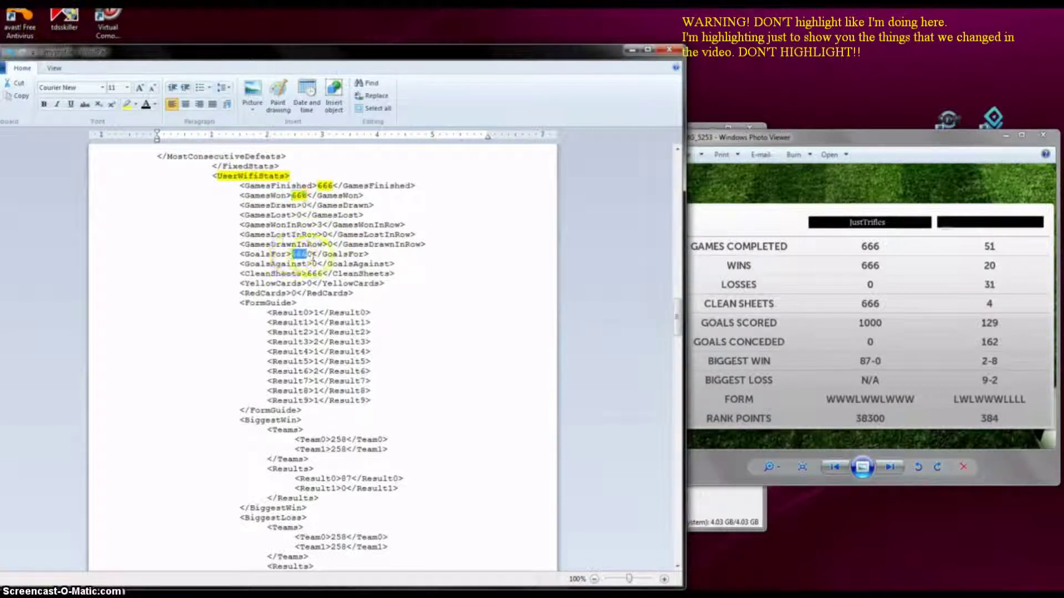
{"action": "left_click", "coordinate": [131, 106]}
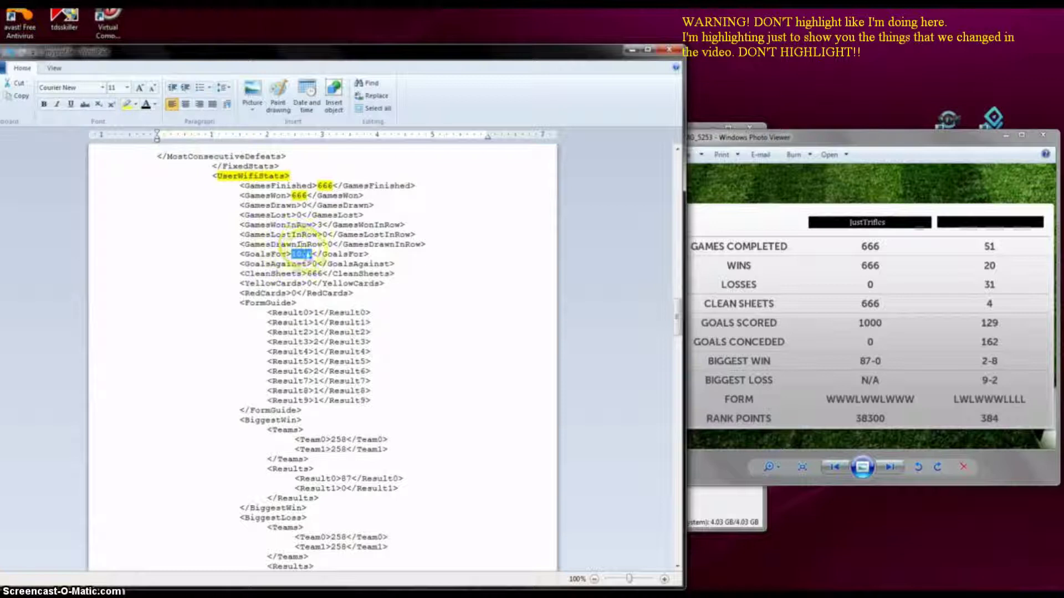
{"action": "left_click", "coordinate": [314, 262]}
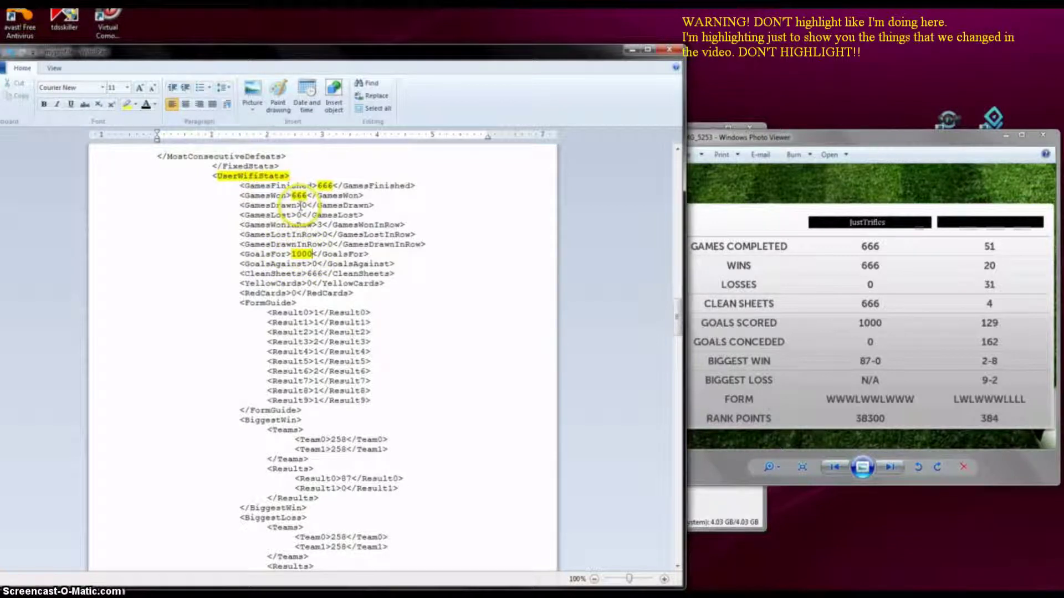
{"action": "left_click_drag", "start_coordinate": [300, 205], "coordinate": [306, 205]}
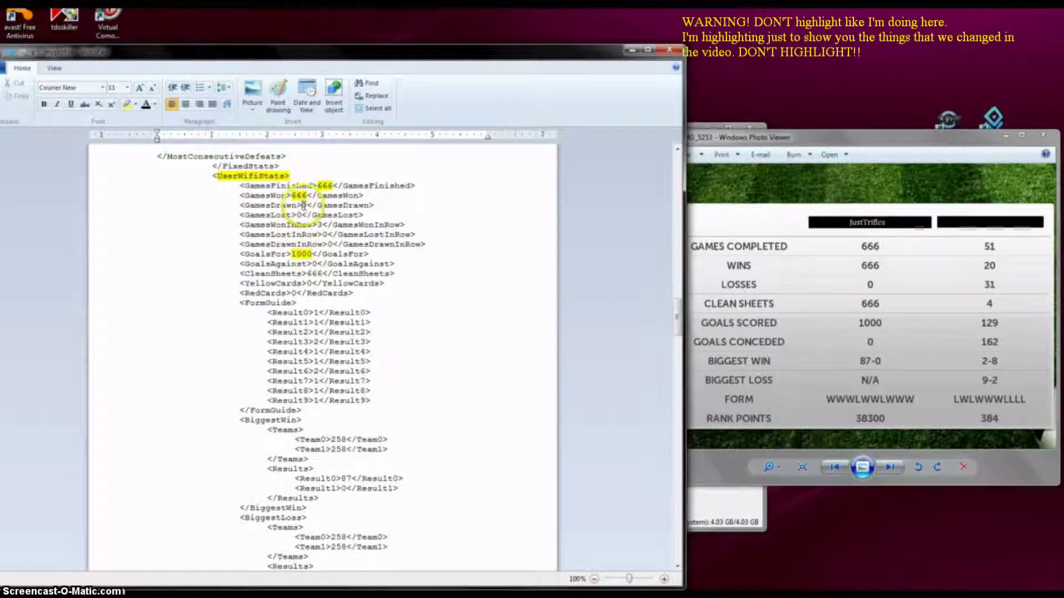
{"action": "left_click", "coordinate": [133, 105]}
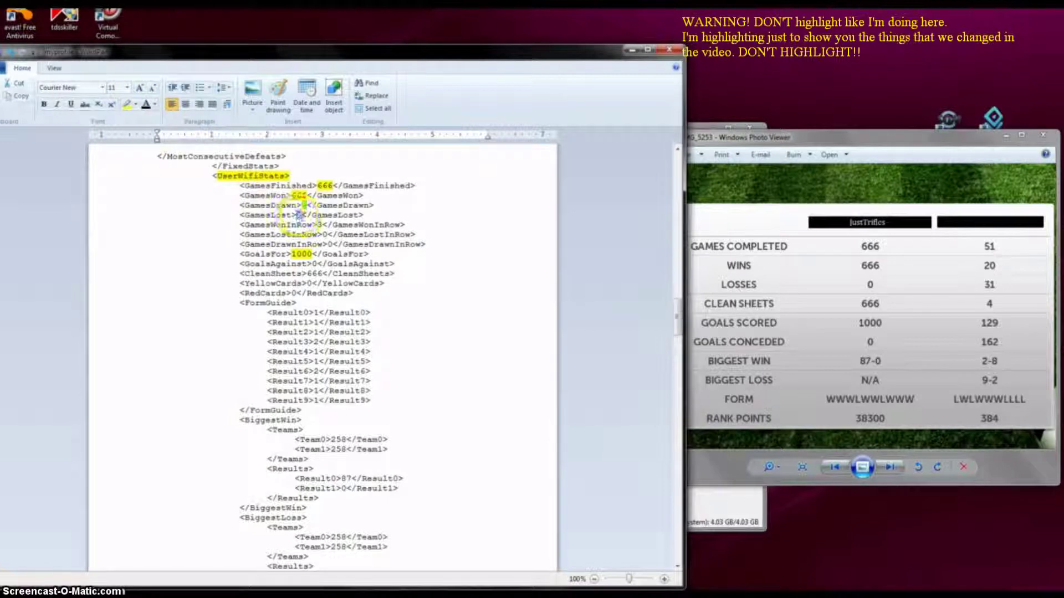
{"action": "left_click", "coordinate": [127, 105]}
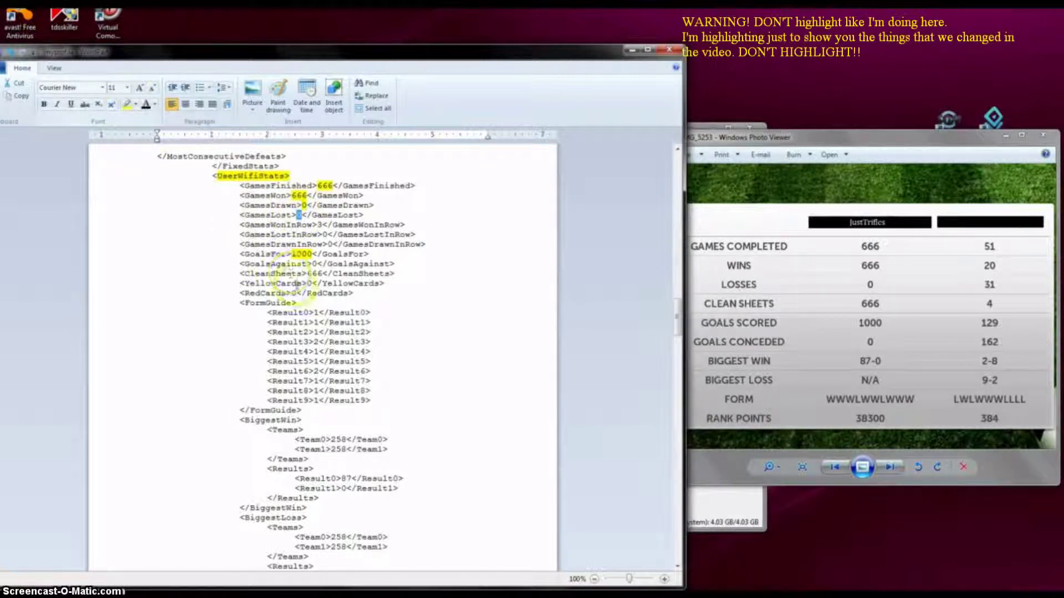
- Highlight the CleanSheets 666 value in yellow, then select the BiggestWin tag name
{"action": "left_click_drag", "start_coordinate": [306, 273], "coordinate": [322, 273]}
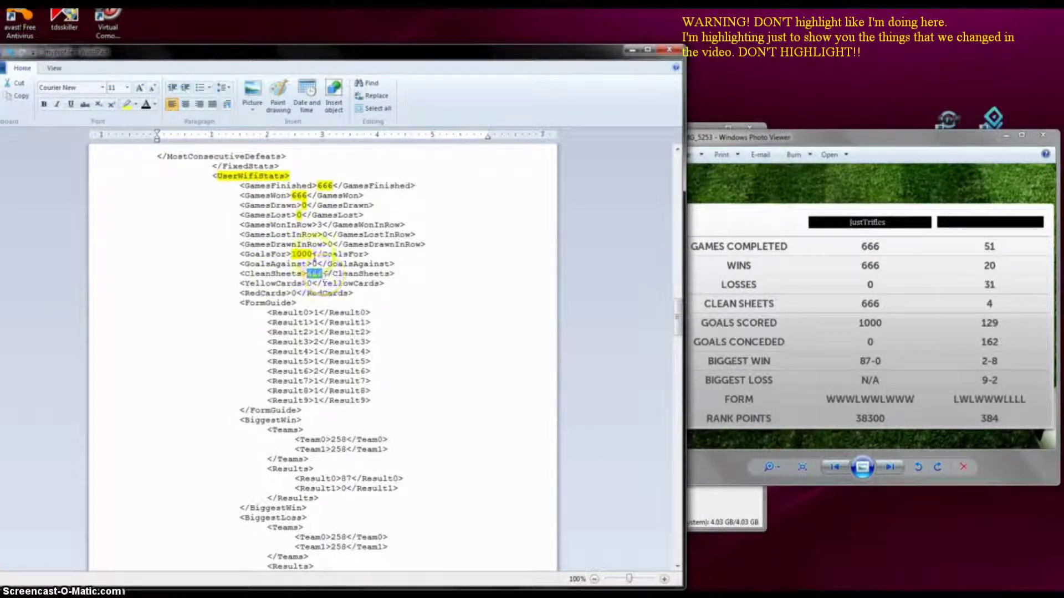
{"action": "left_click", "coordinate": [129, 105]}
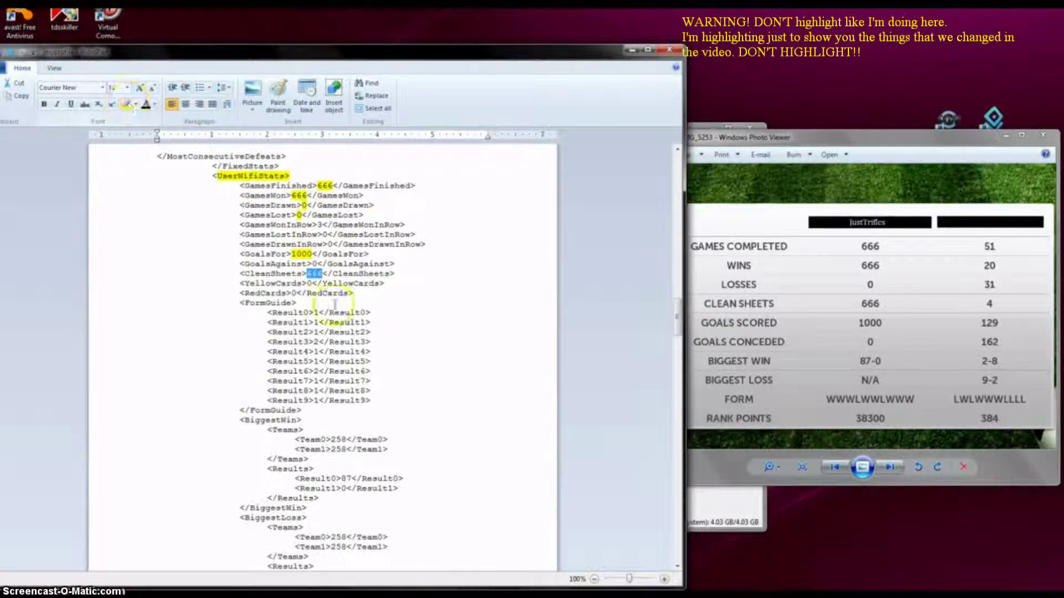
{"action": "left_click", "coordinate": [344, 321]}
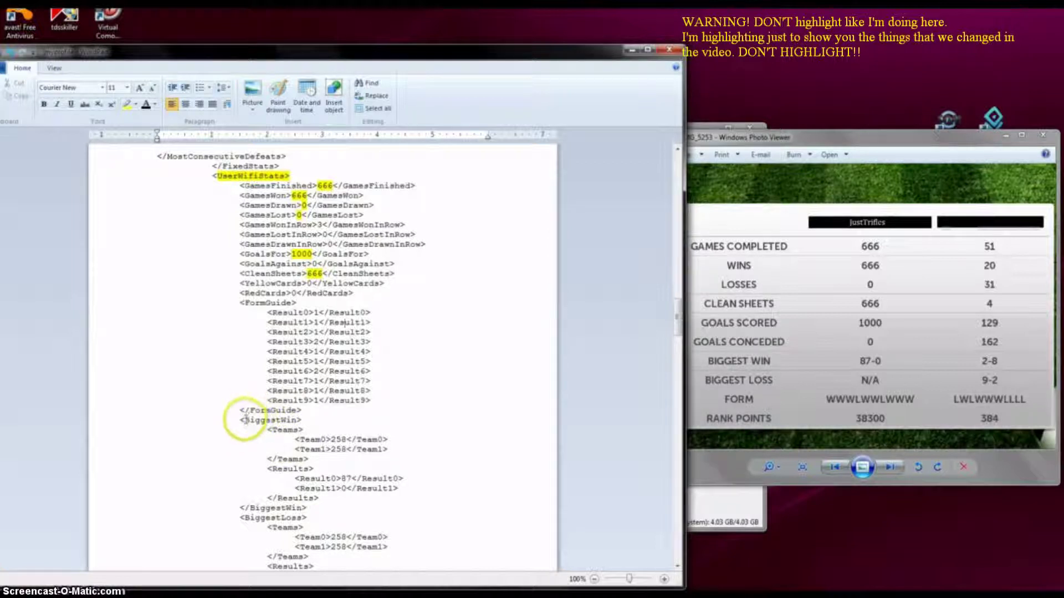
{"action": "left_click_drag", "start_coordinate": [246, 420], "coordinate": [296, 421]}
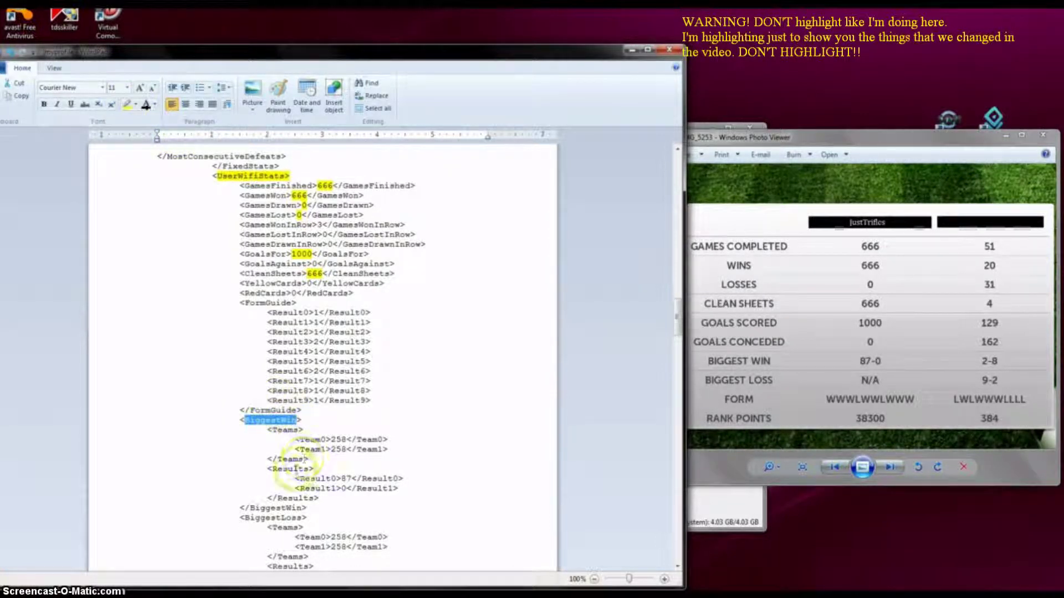
- Highlight the BiggestWin tag, its score 87 and the BiggestLoss tag in yellow
{"action": "double_click", "coordinate": [344, 478]}
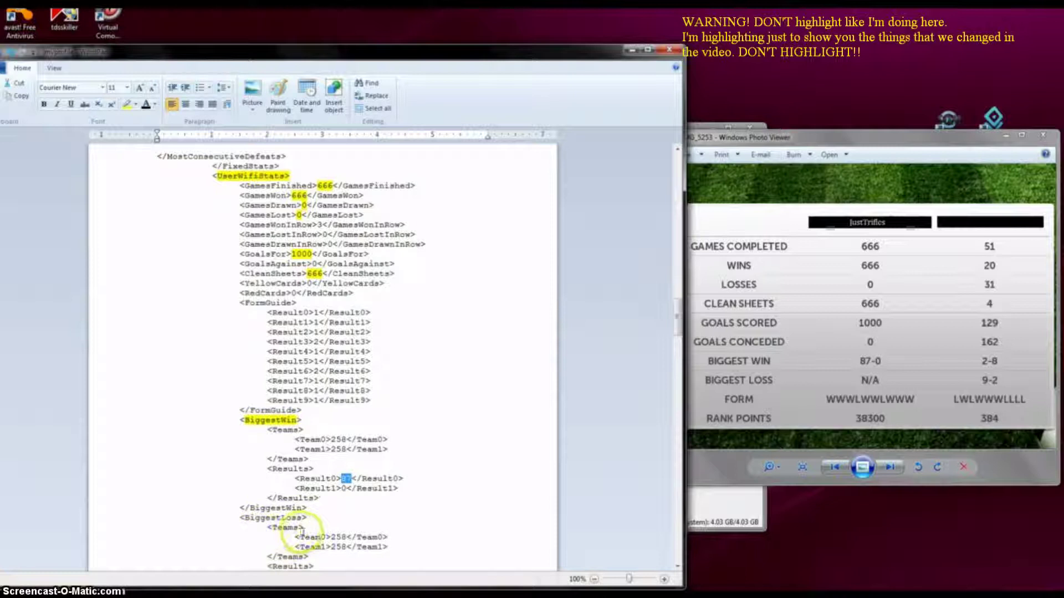
{"action": "left_click_drag", "start_coordinate": [676, 308], "coordinate": [677, 322]}
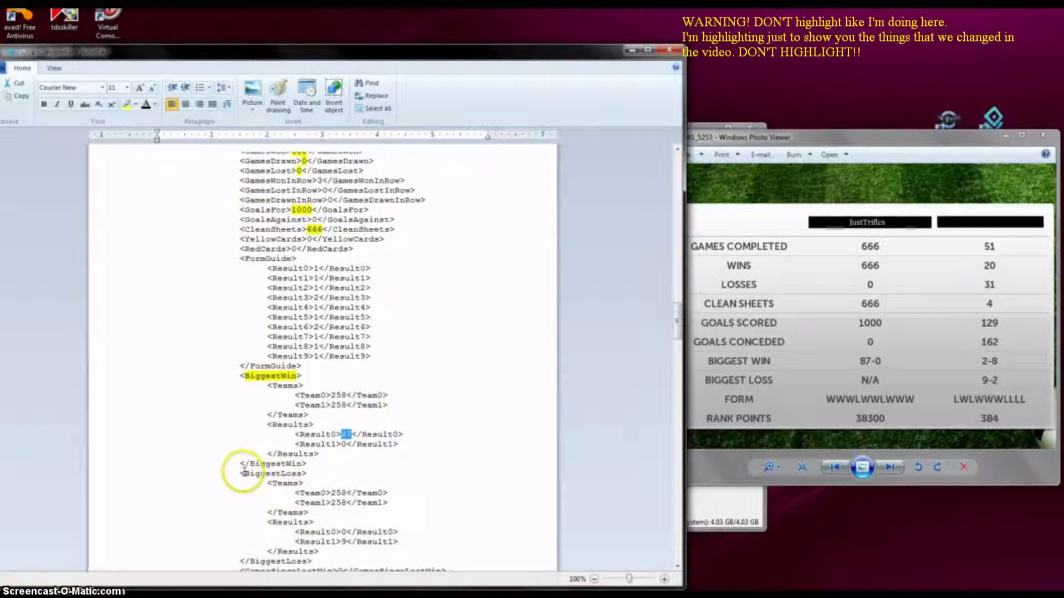
{"action": "left_click_drag", "start_coordinate": [244, 473], "coordinate": [302, 473]}
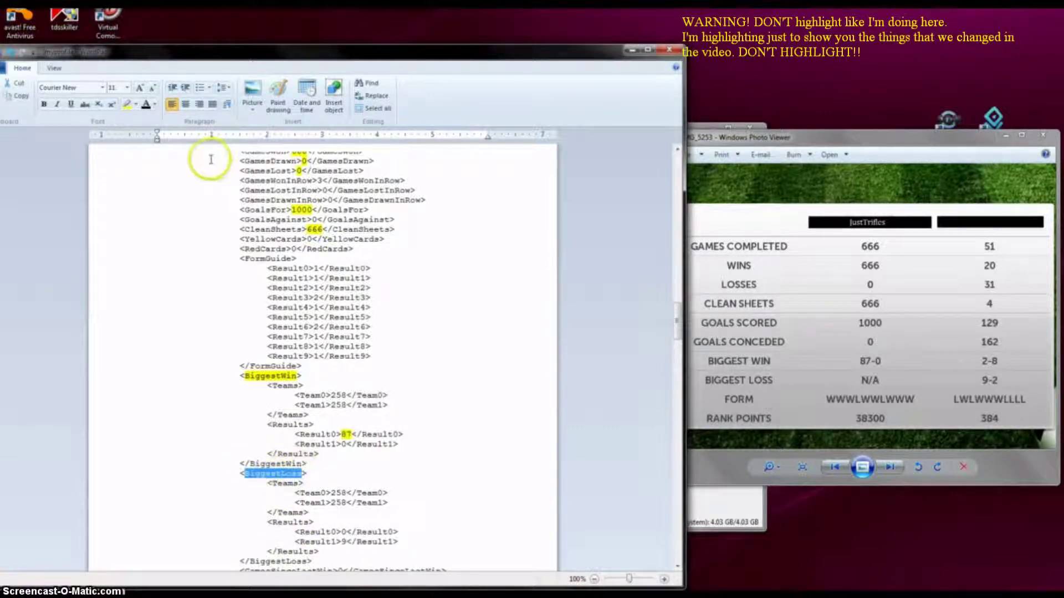
{"action": "left_click", "coordinate": [127, 104]}
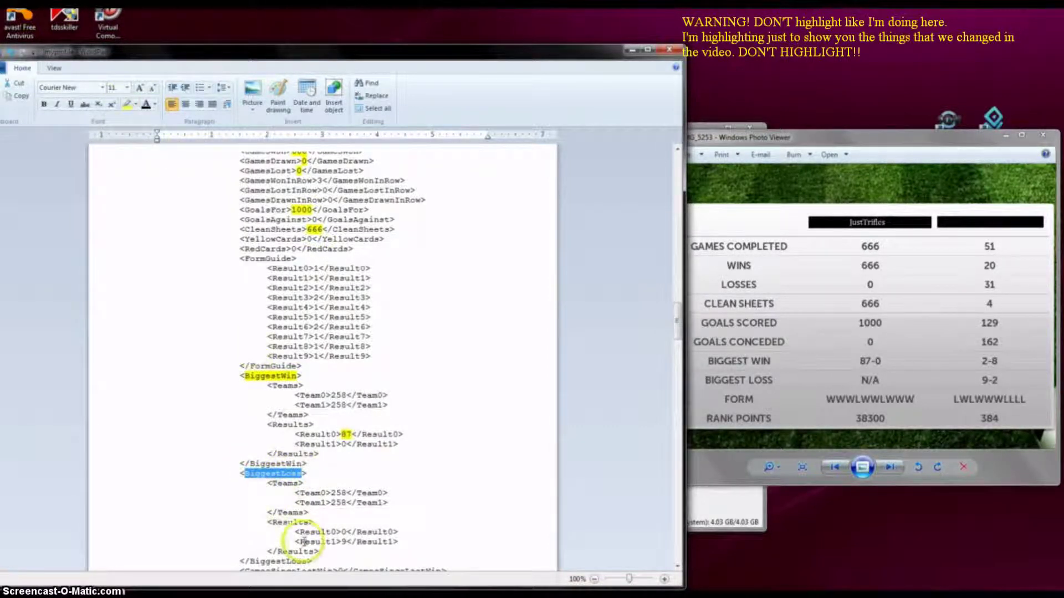